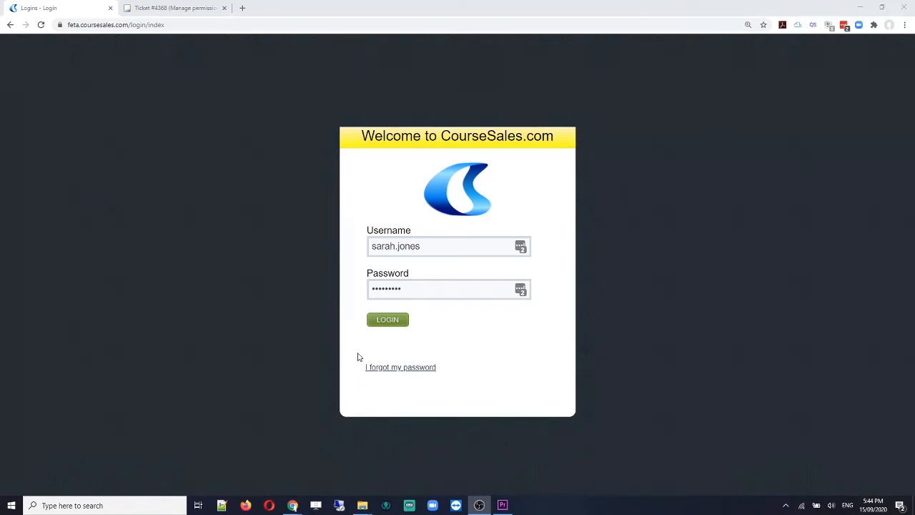
Log in with the prefilled credentials and display the list of publishing options
click(390, 320)
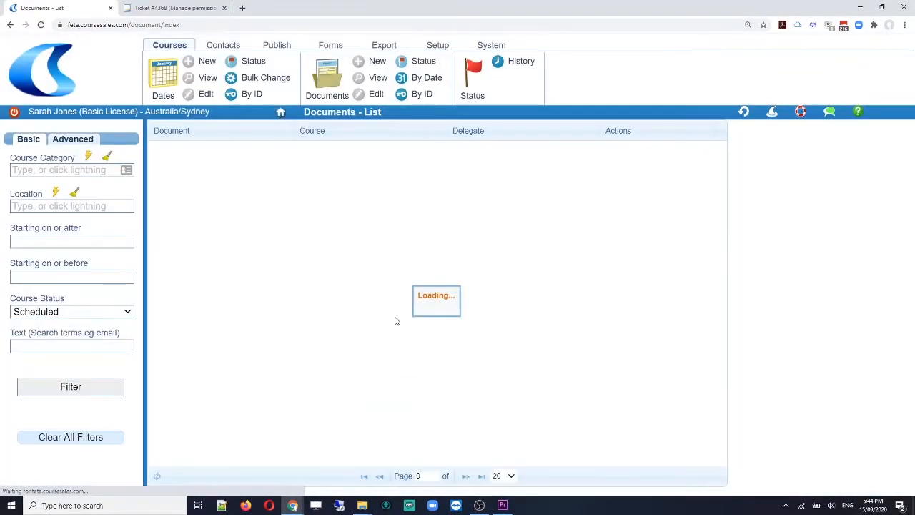
click(276, 47)
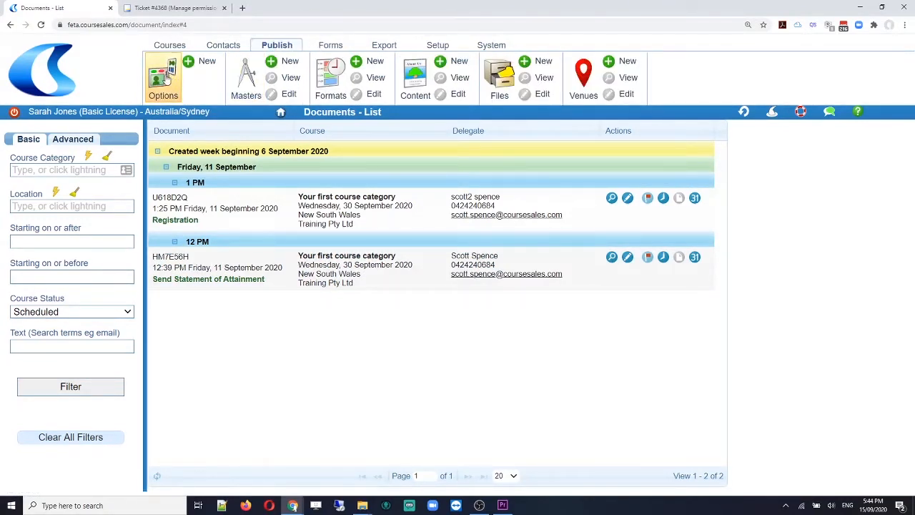
click(166, 80)
click(166, 80)
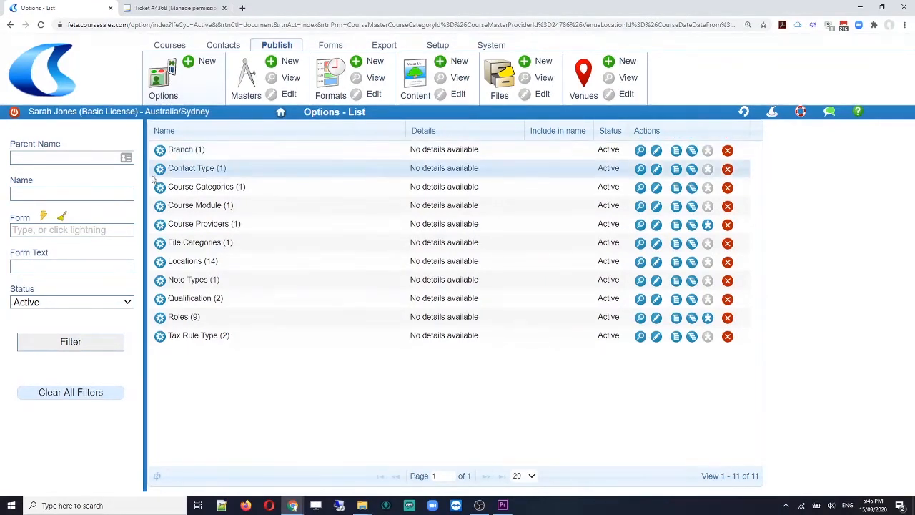
Show the Branch option as a tree and open its Training Pty Ltd entry for editing
click(691, 152)
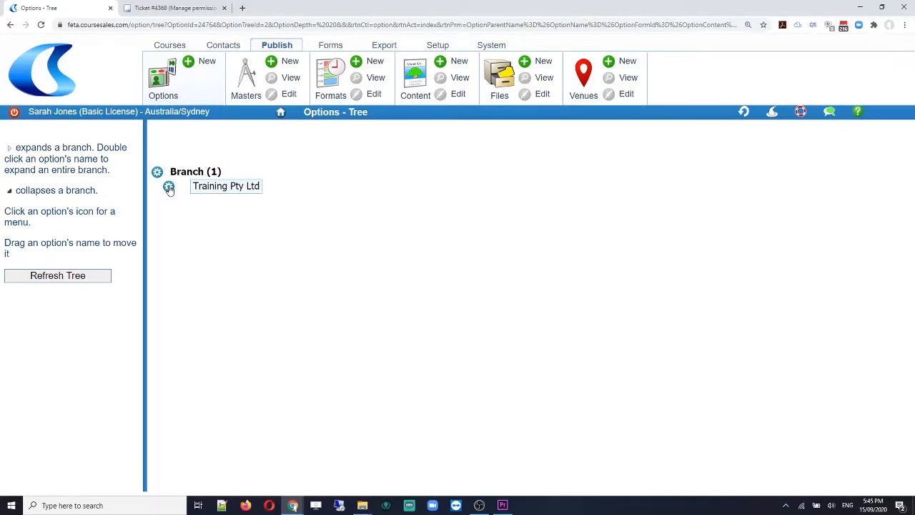
click(168, 188)
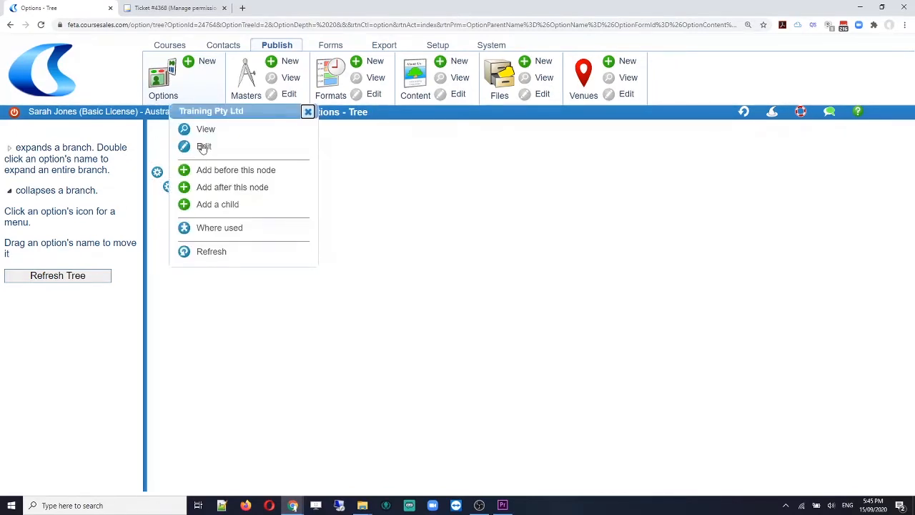
click(203, 147)
click(204, 147)
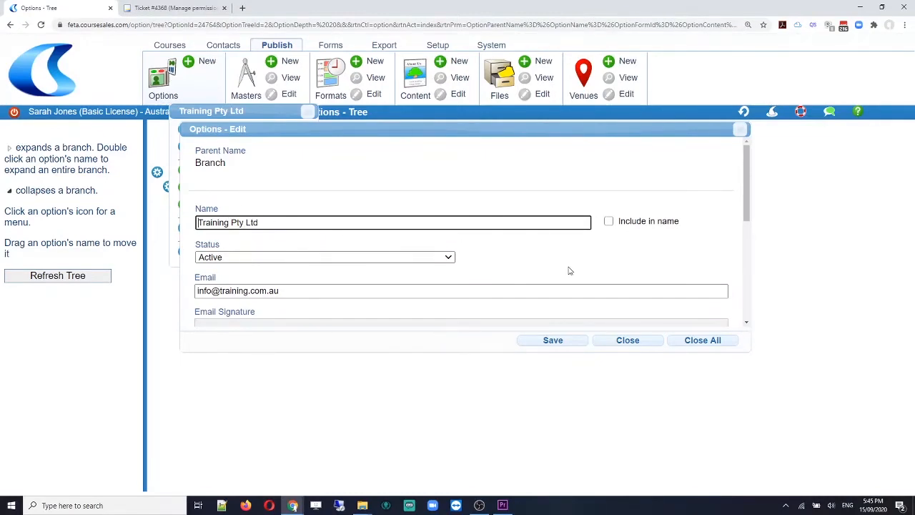
Give the Training Pty Ltd branch an email signature with the lines "--", "Name", "Phone" and "Website", and save the branch
scroll(570, 270, down, 1)
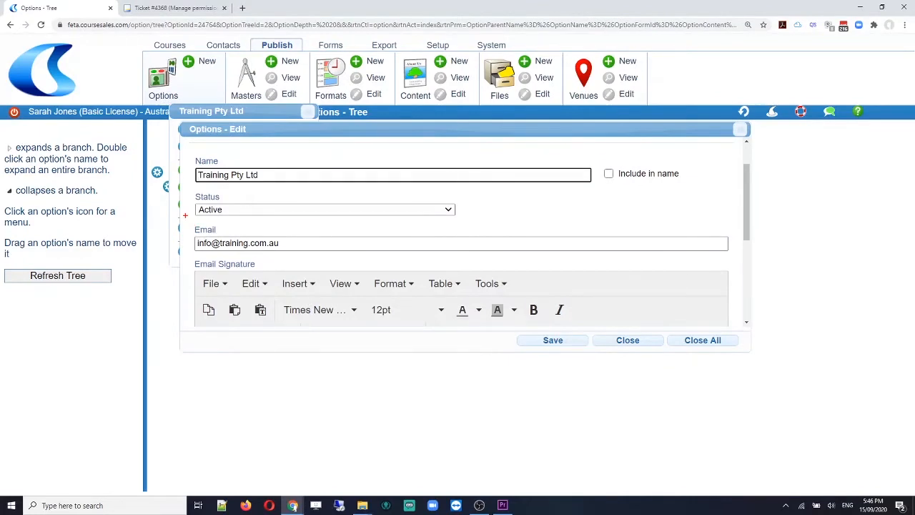
drag(189, 222, 306, 255)
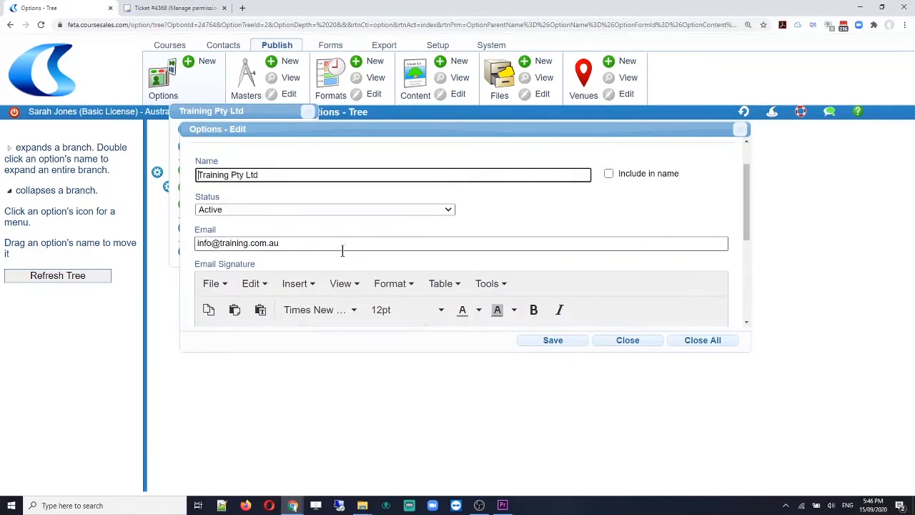
scroll(342, 251, down, 3)
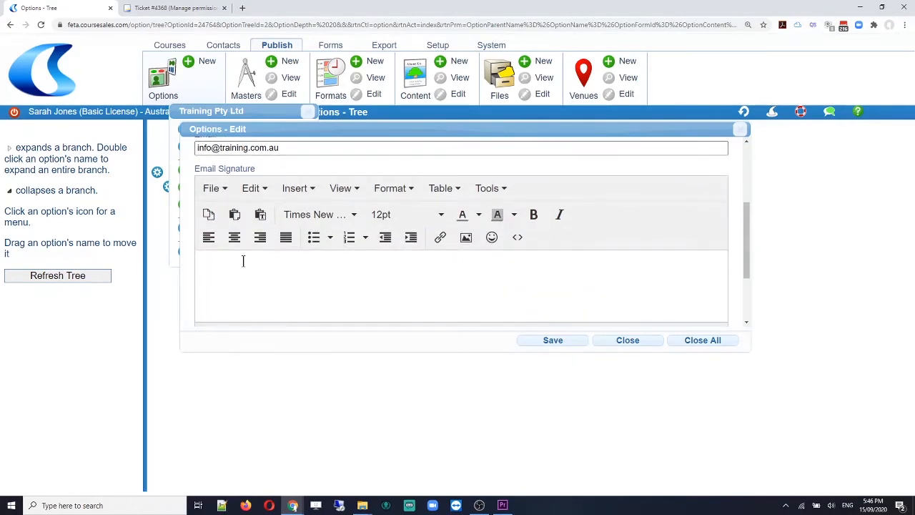
click(243, 261)
text(Name )
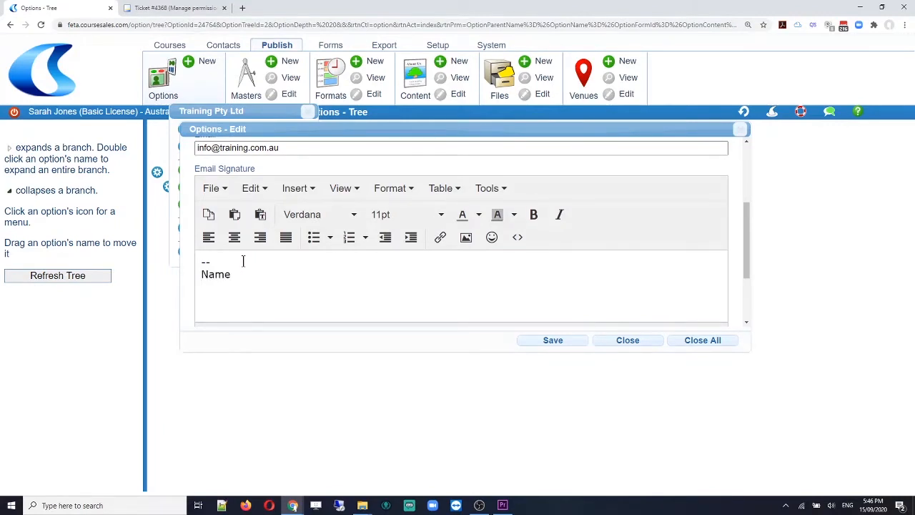
text(Phone )
text(Website)
click(568, 343)
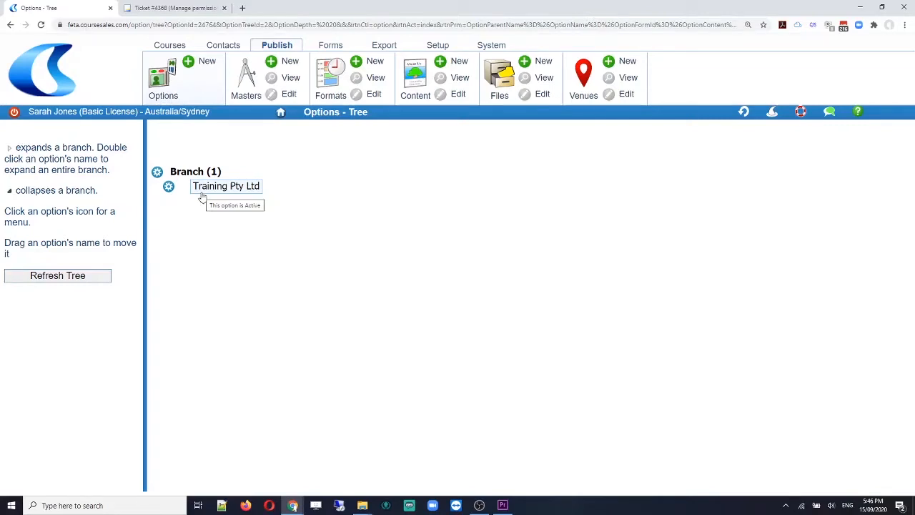
Return to the options list and show the Course Categories option as a tree
click(162, 72)
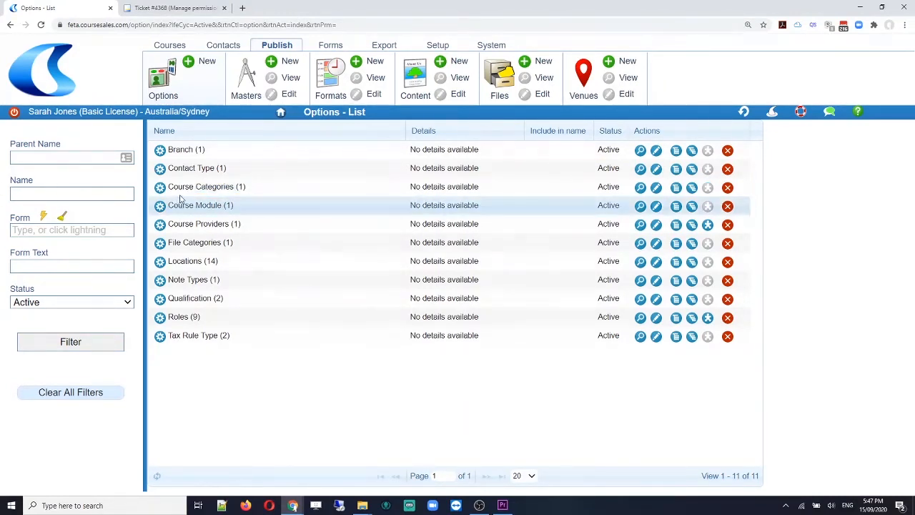
click(692, 189)
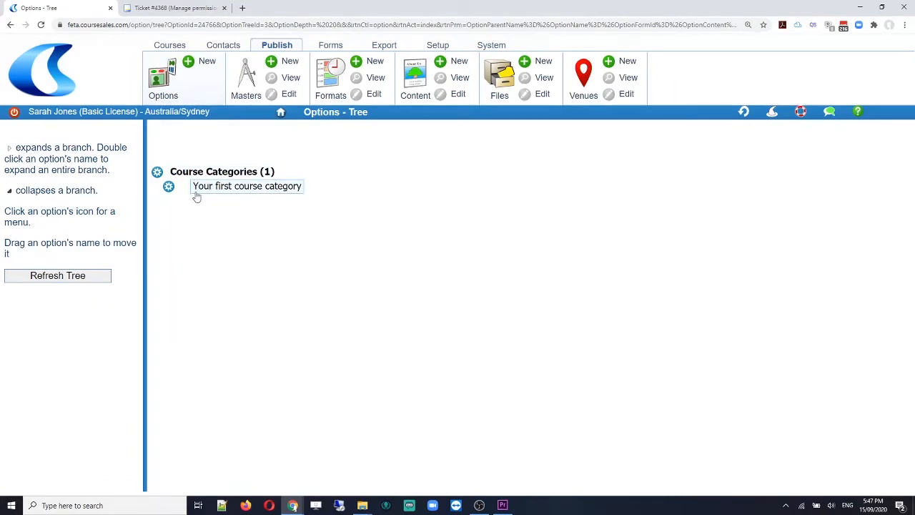
Look at the edit form of "Your first course category" and close it without changes
click(168, 188)
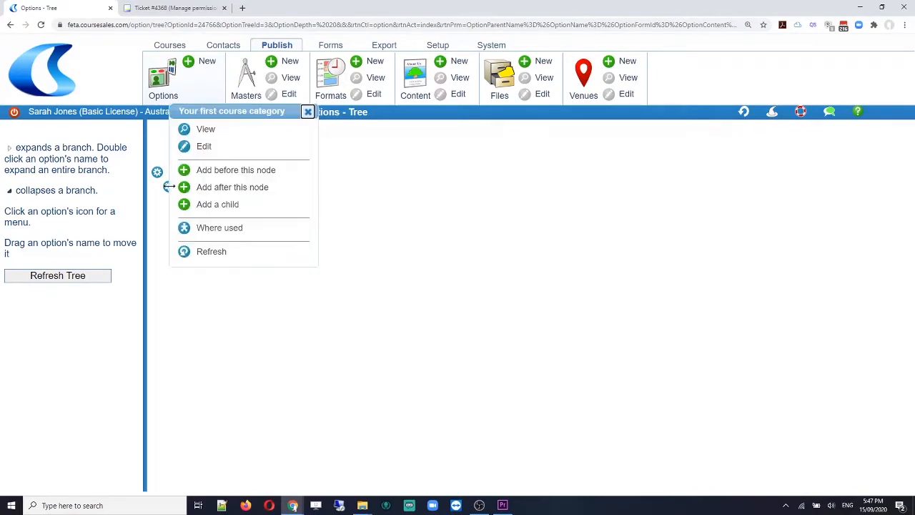
click(200, 148)
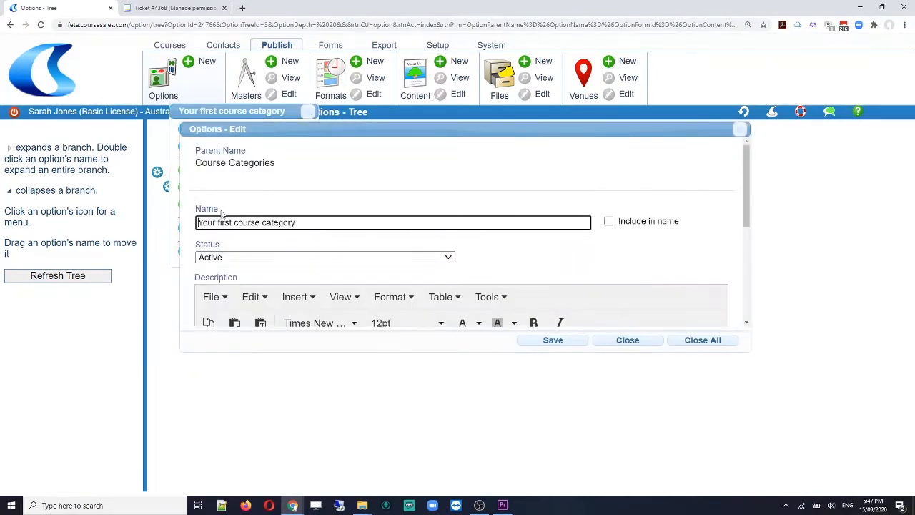
click(638, 346)
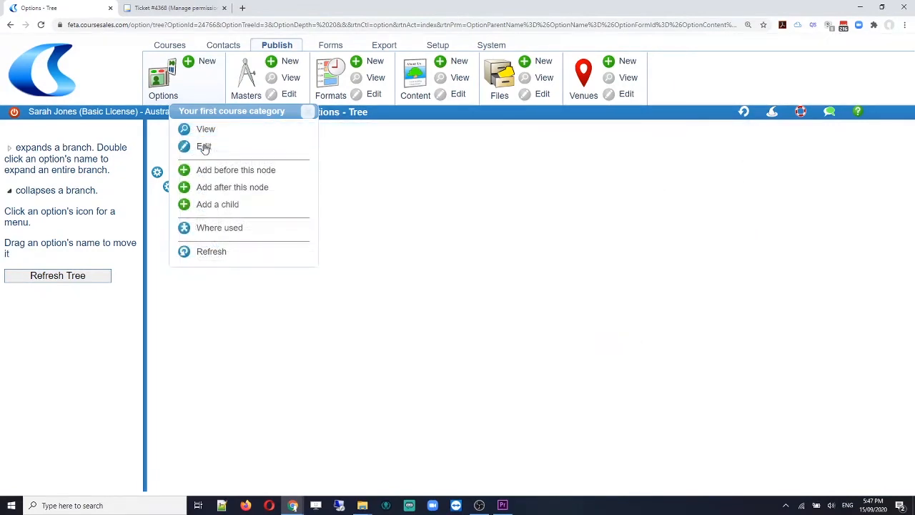
click(308, 112)
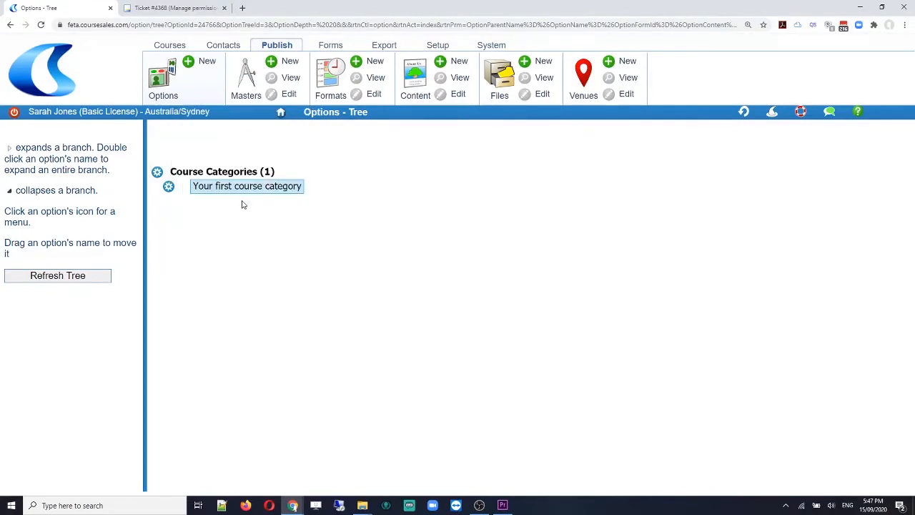
Add an active course category named "First Aid including CPR" after "Your first course category", leaving its description empty
click(168, 187)
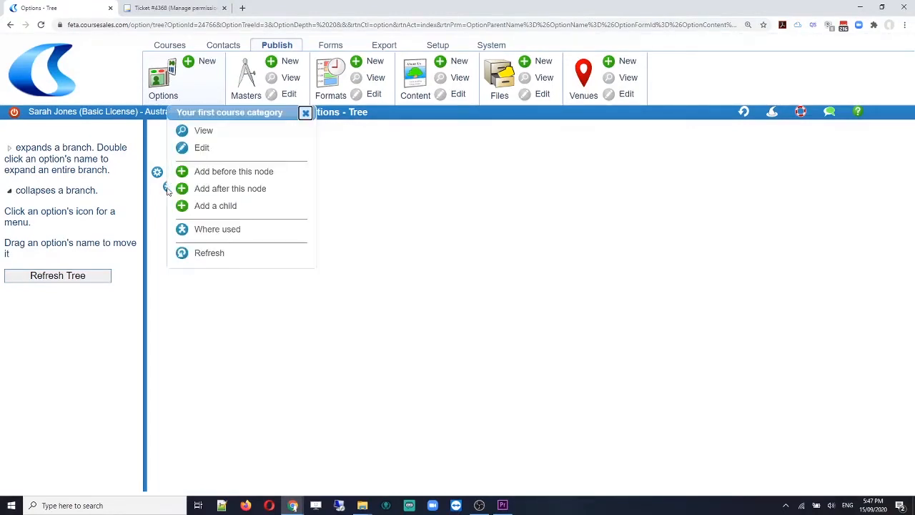
click(213, 189)
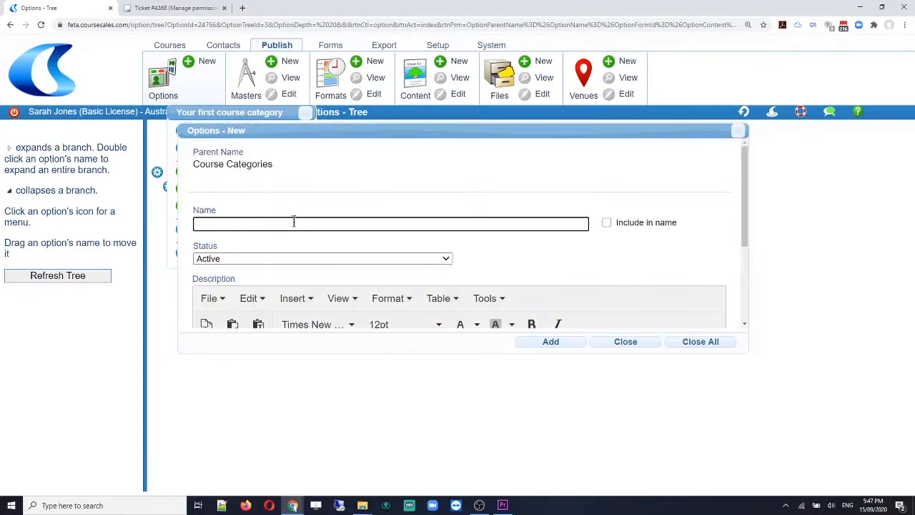
text(First Aid including CPR)
scroll(559, 260, down, 2)
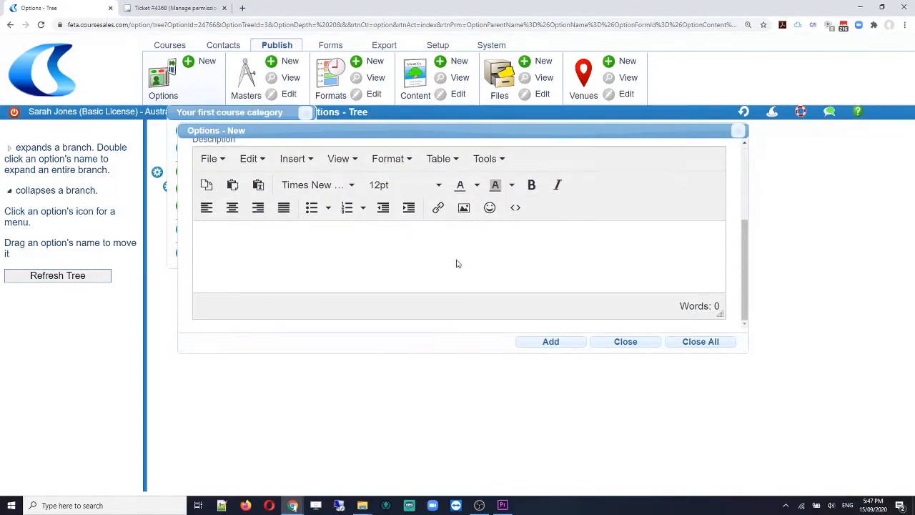
scroll(514, 269, up, 1)
scroll(514, 270, up, 1)
scroll(337, 273, down, 2)
scroll(511, 254, up, 1)
scroll(511, 254, up, 2)
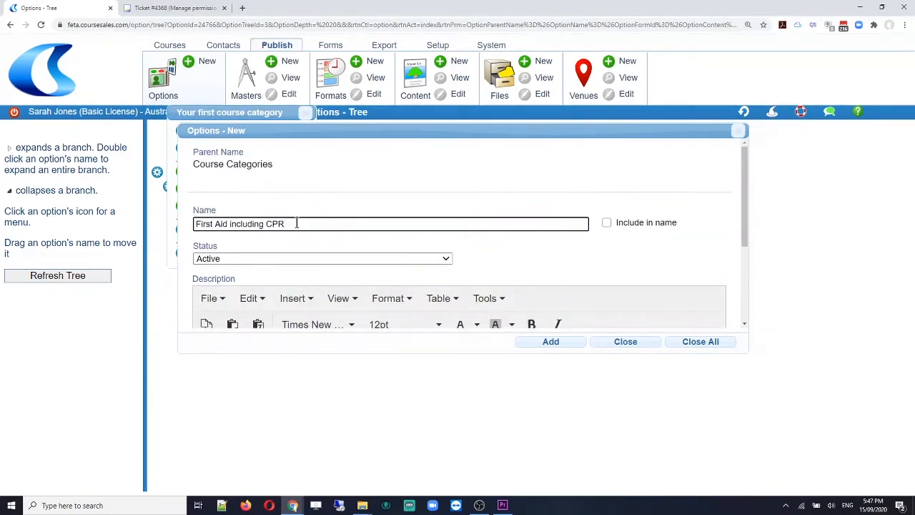
click(572, 345)
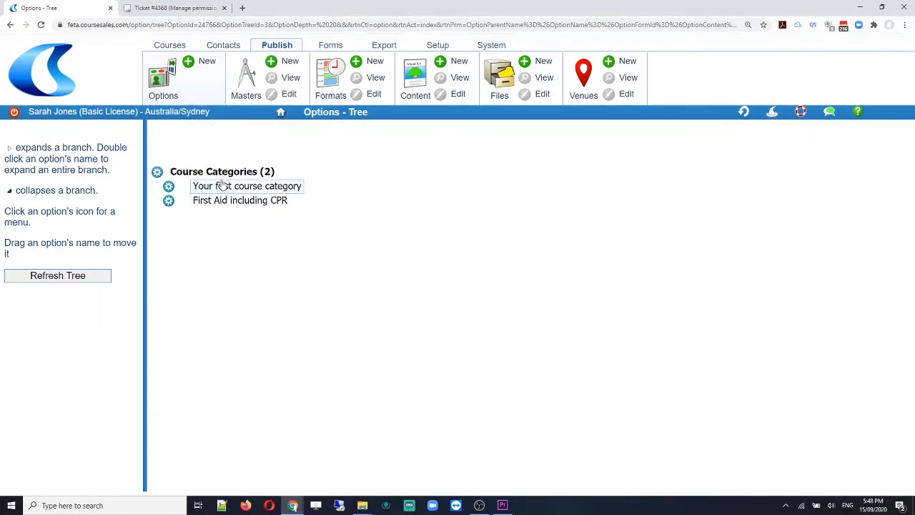
Add a course category named "Diploma of Business" after "First Aid including CPR"
click(169, 202)
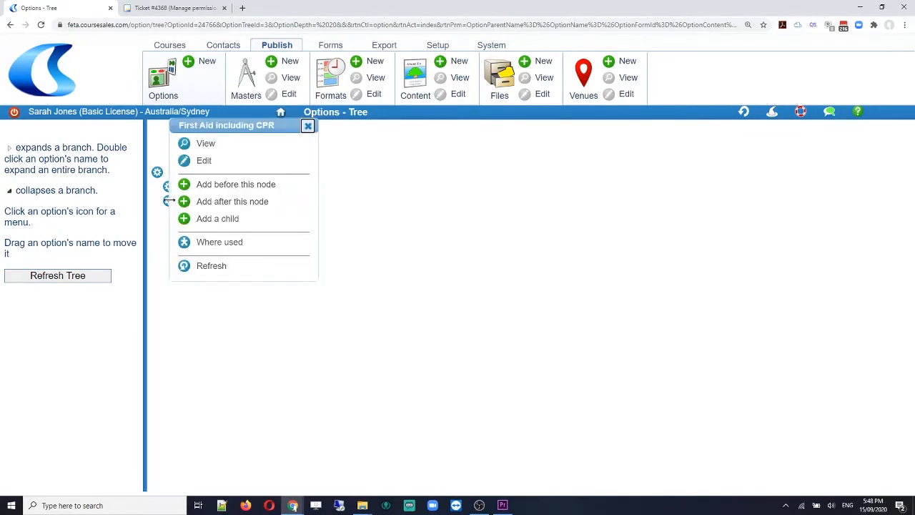
click(220, 201)
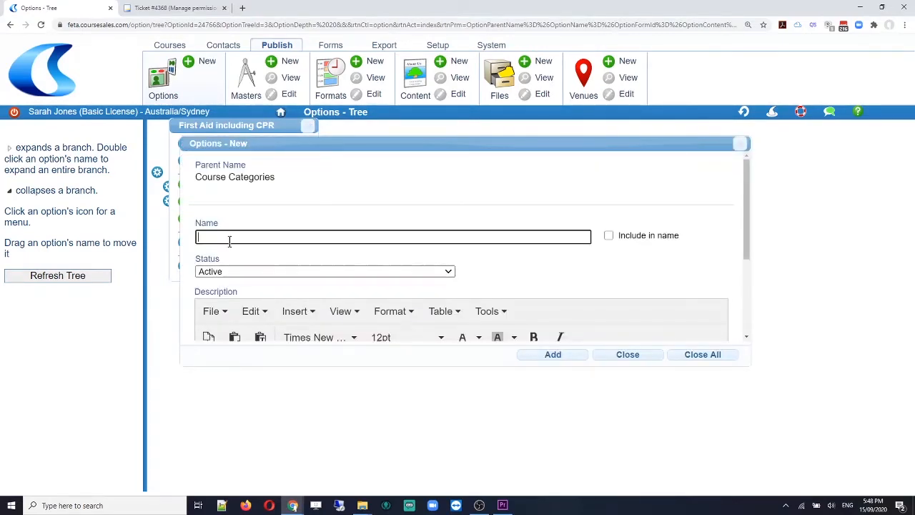
text(Diploma of Business)
click(576, 355)
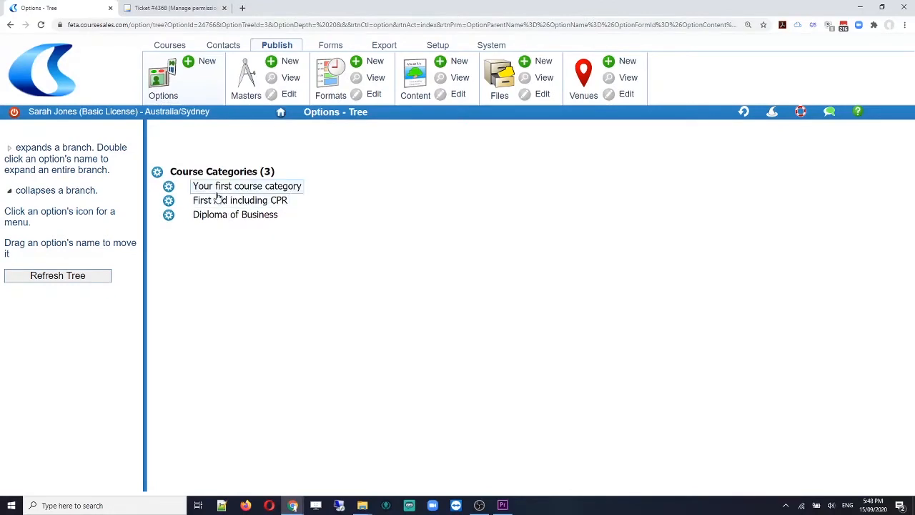
Move "Diploma of Business" above "First Aid including CPR" and nest "First Aid including CPR" beneath it as a child
drag(194, 215, 170, 198)
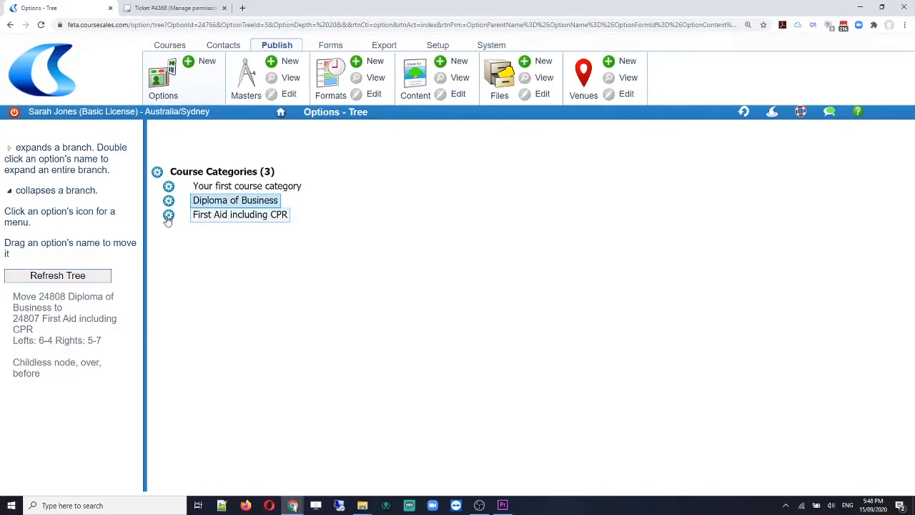
drag(168, 220, 174, 205)
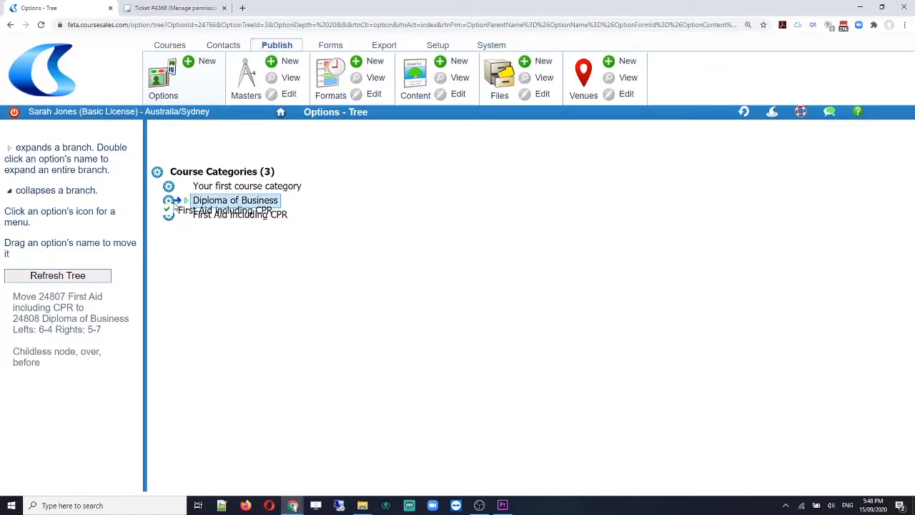
drag(173, 205, 173, 205)
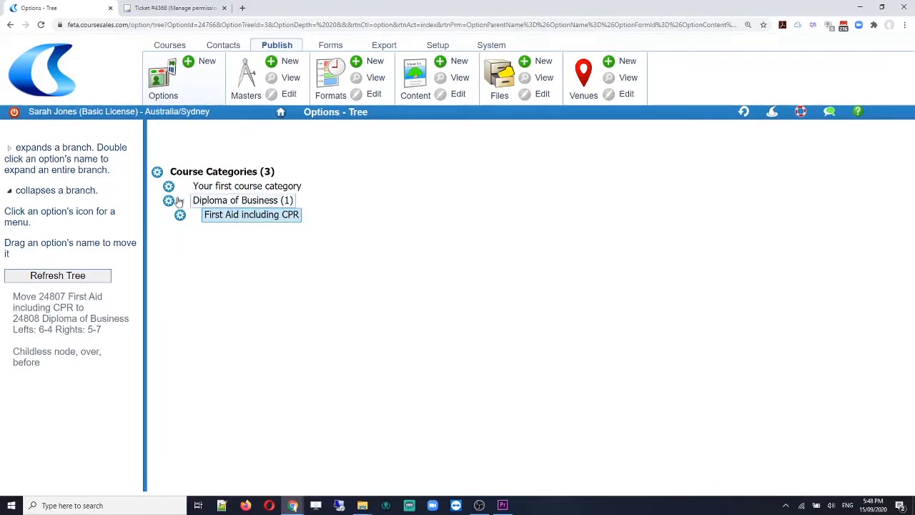
Collapse and expand the "Diploma of Business" branch, and move "First Aid including CPR" out of it to sit directly above
click(183, 202)
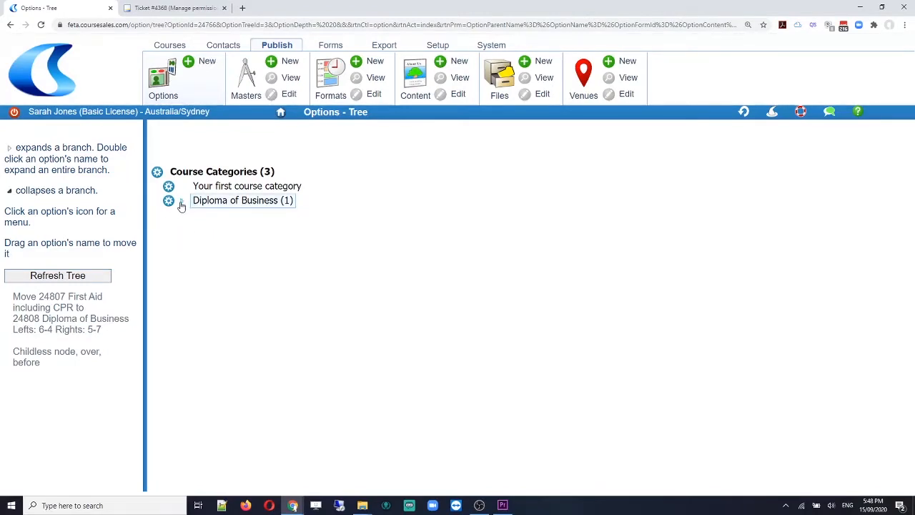
click(182, 202)
drag(180, 215, 173, 201)
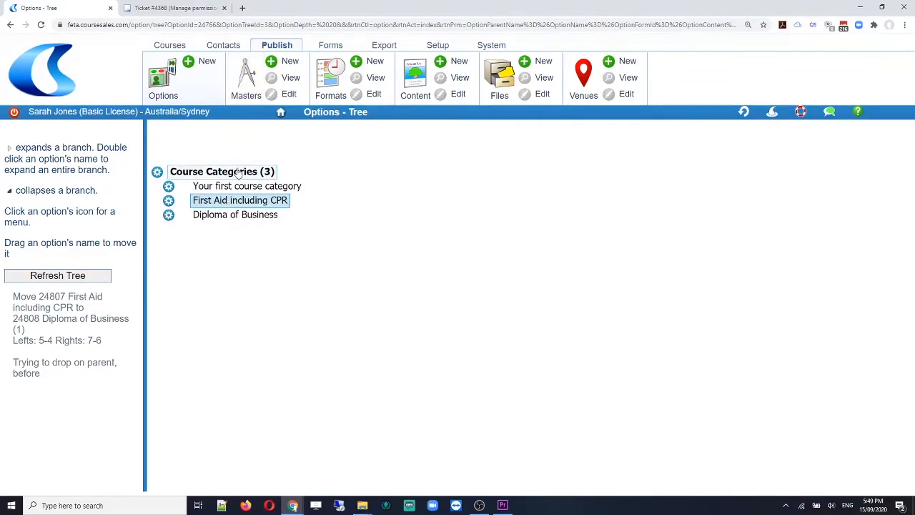
Show the Qualification option as a tree and open its "Diploma of Business" entry for editing
click(160, 78)
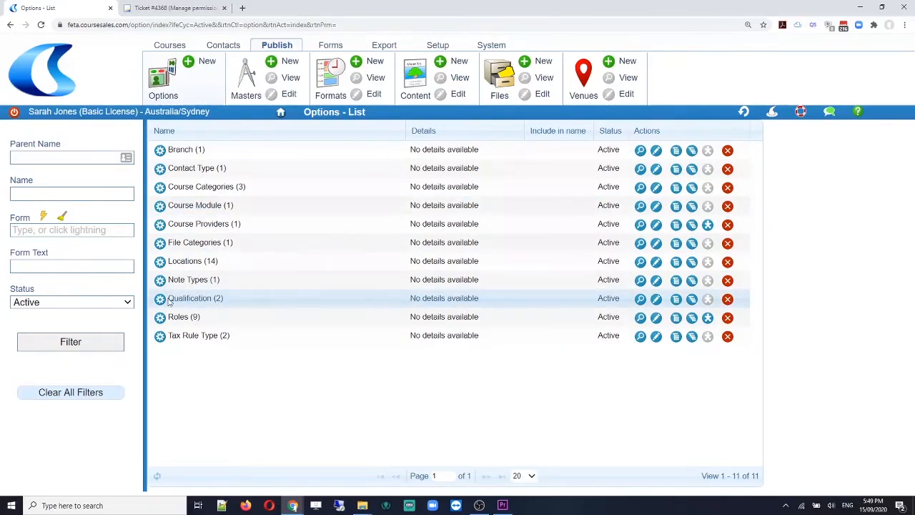
click(691, 303)
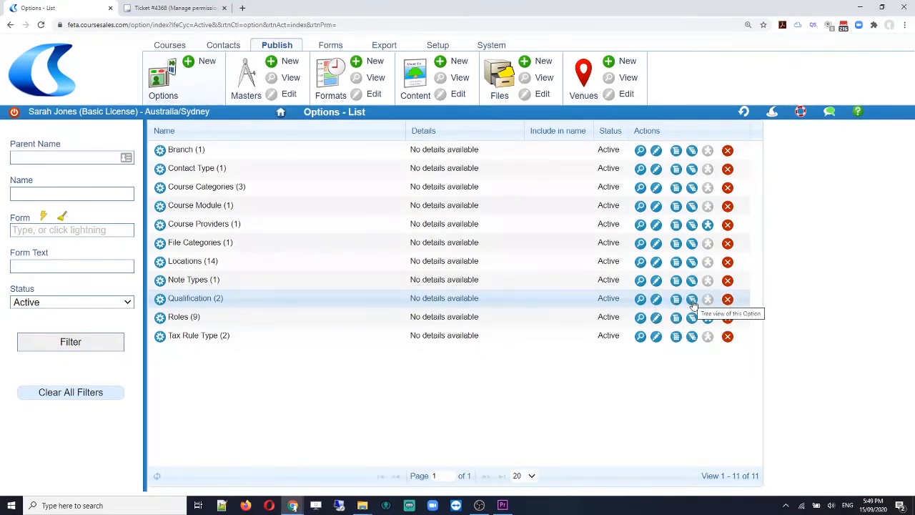
click(691, 303)
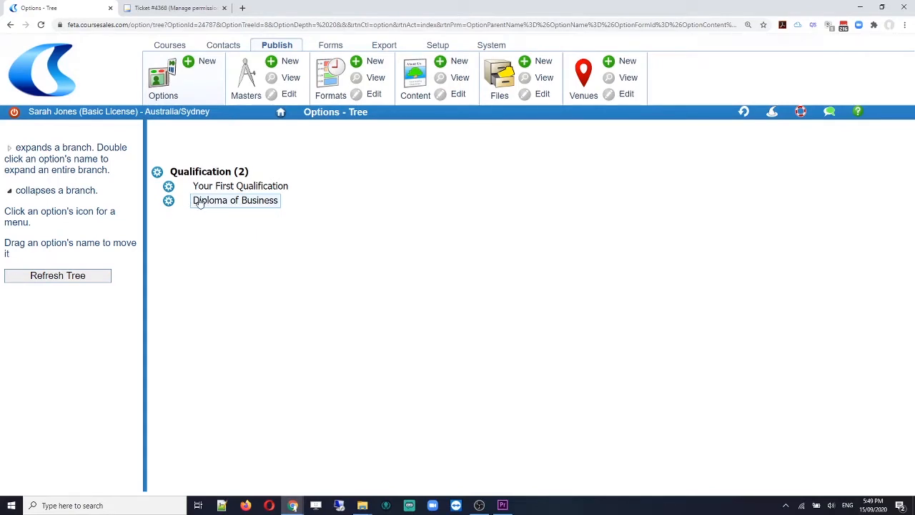
click(169, 202)
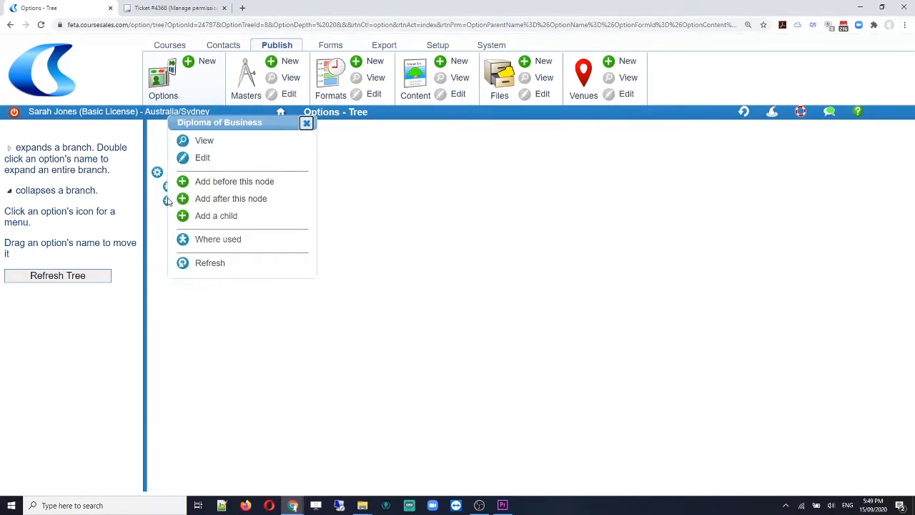
click(184, 160)
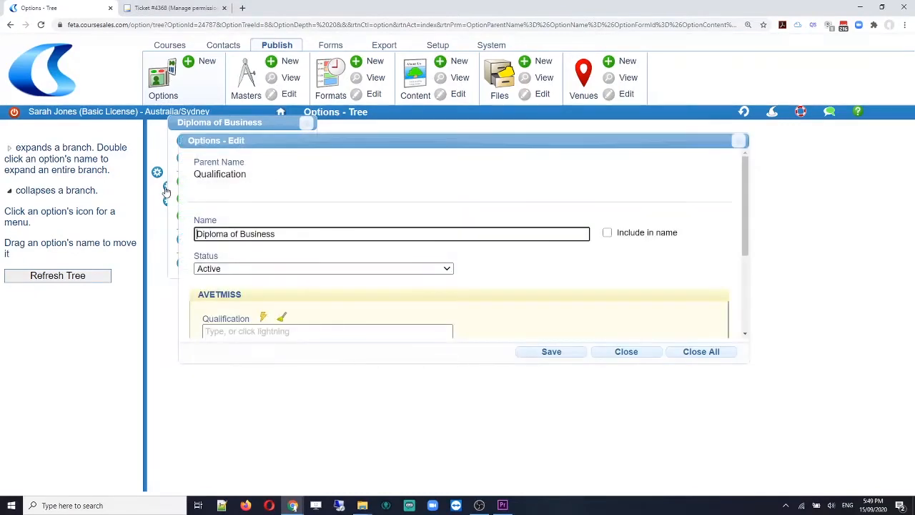
Set the AVETMISS qualification of the "Diploma of Business" entry to "0318 - Diploma of Business (Accounting)" and save it
scroll(389, 251, down, 2)
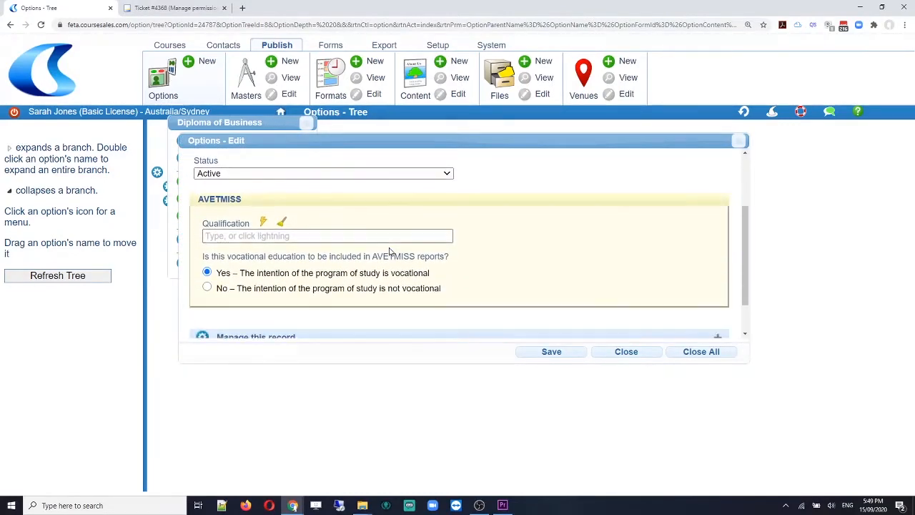
click(242, 236)
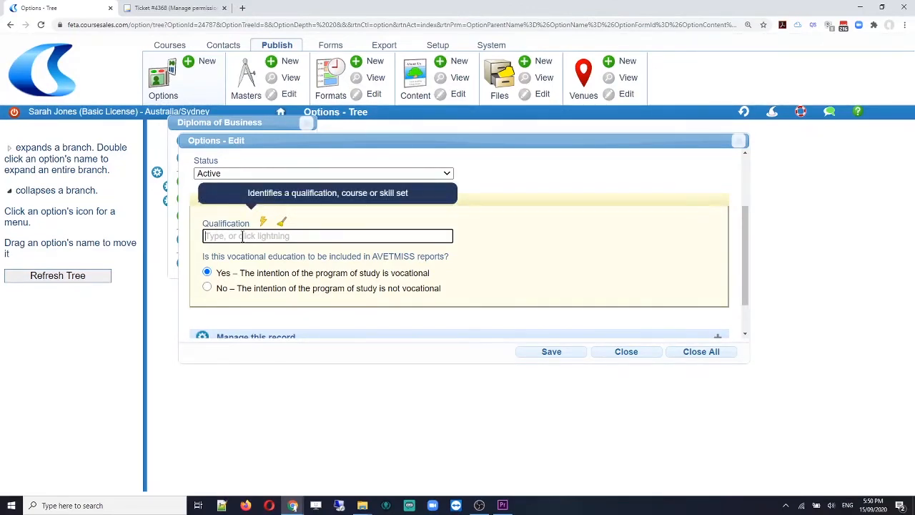
text(Diplo)
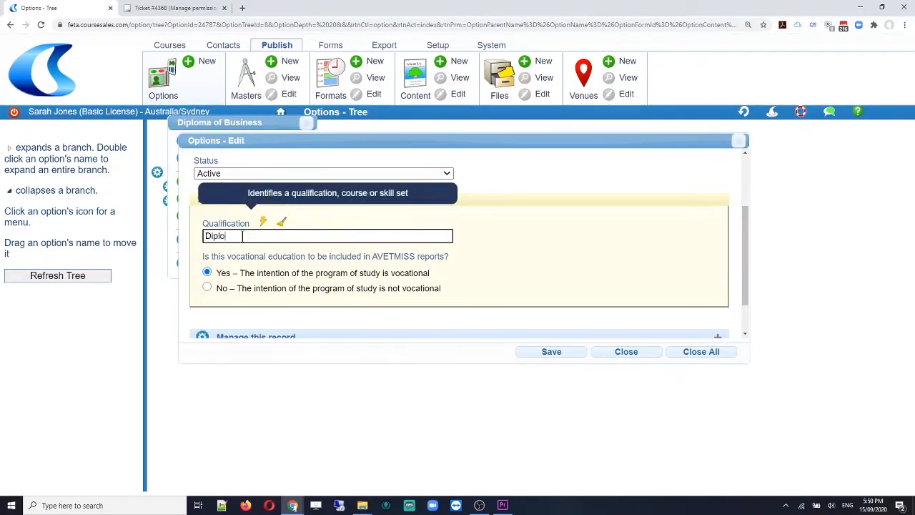
text(ma business)
click(237, 237)
text(of Business (Accounting)
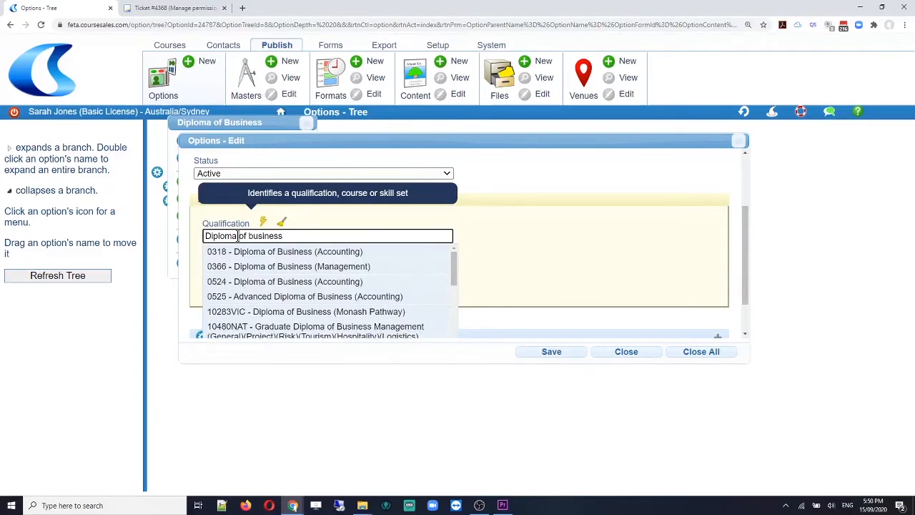
click(258, 254)
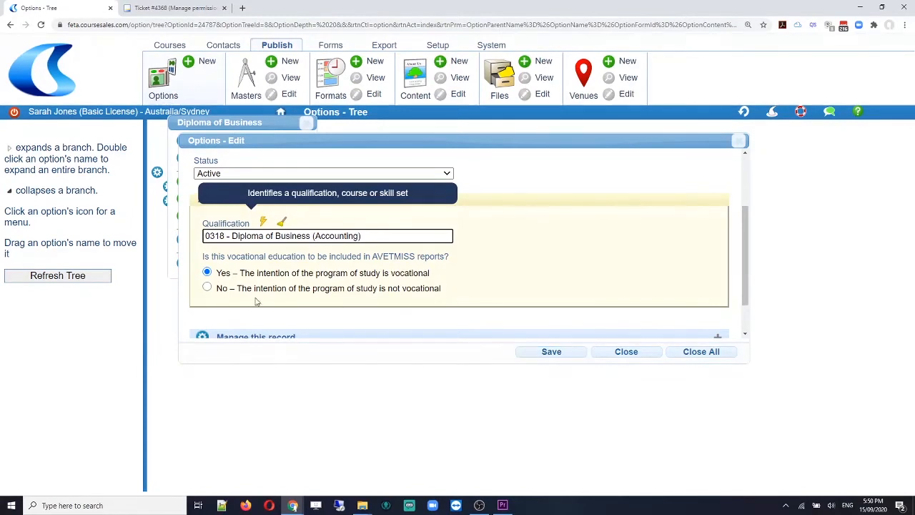
drag(218, 275, 433, 275)
click(416, 280)
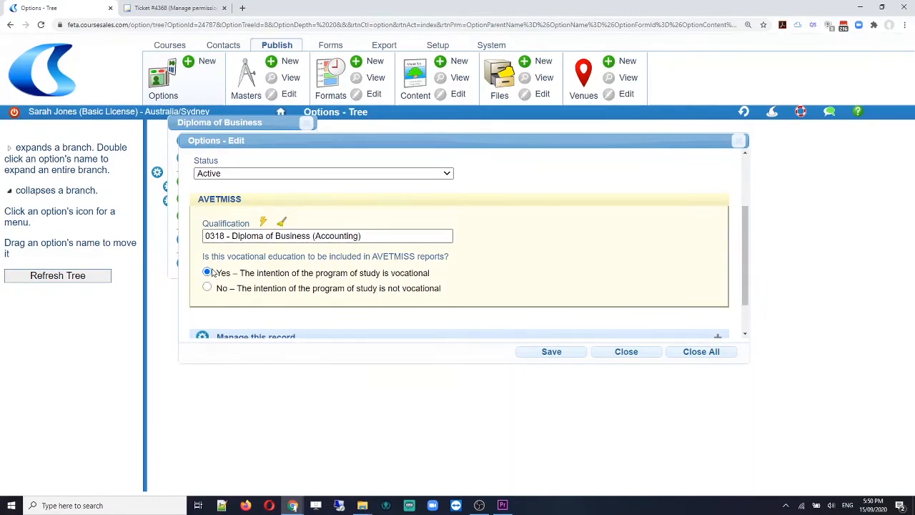
click(563, 352)
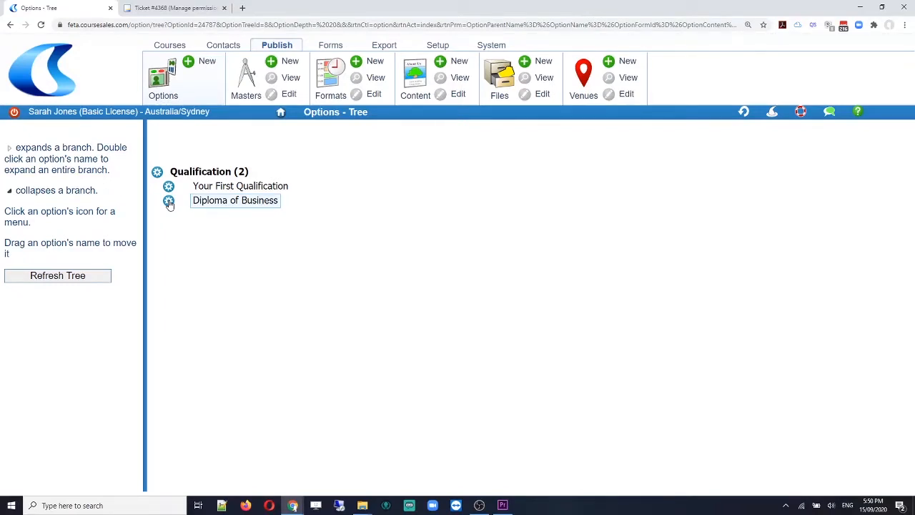
Show the Course Module option as a tree and start a new module after "Your First Course Module"
click(164, 82)
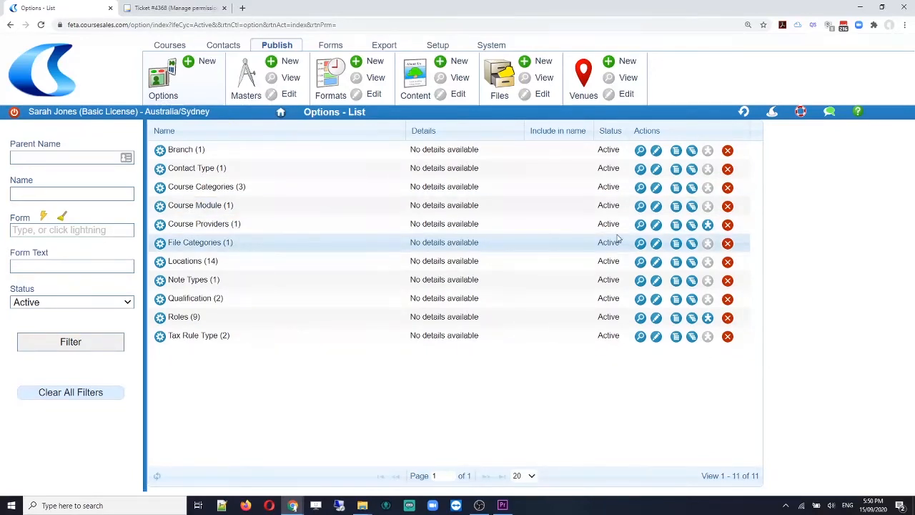
click(691, 206)
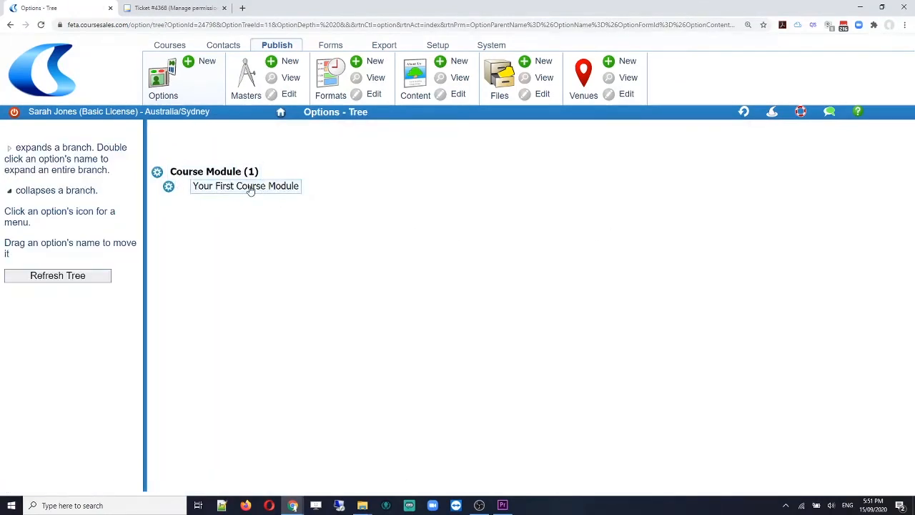
click(168, 187)
click(216, 186)
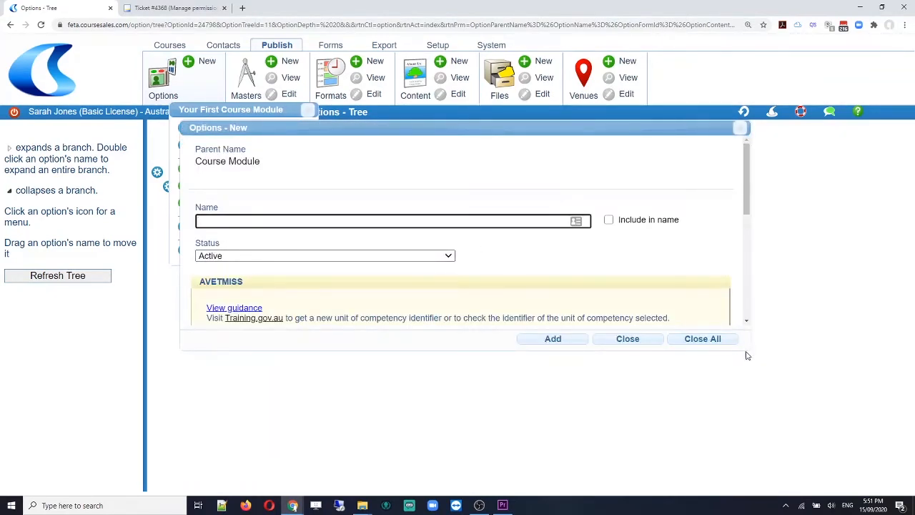
Enlarge the new module's form and set its unit of competency identifier to "HLTAID003 - Provide first aid"
drag(748, 350, 766, 492)
click(364, 354)
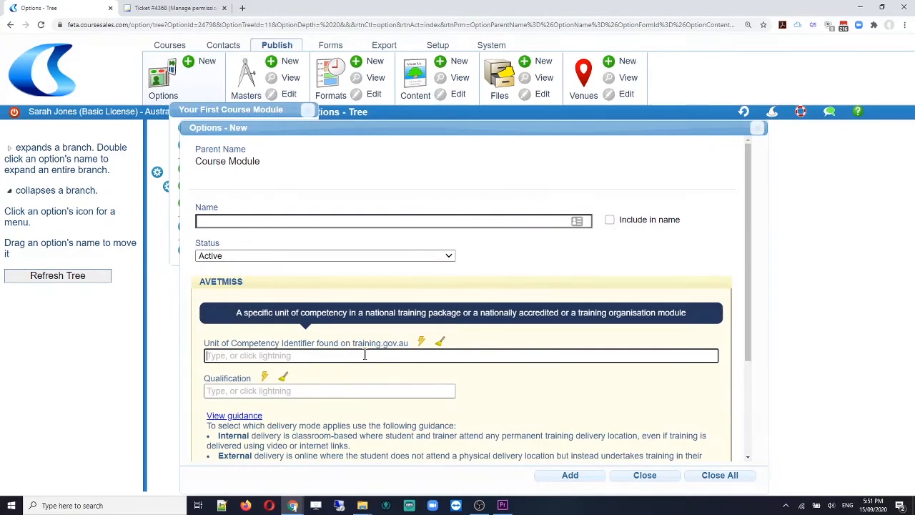
text(HLTAID003)
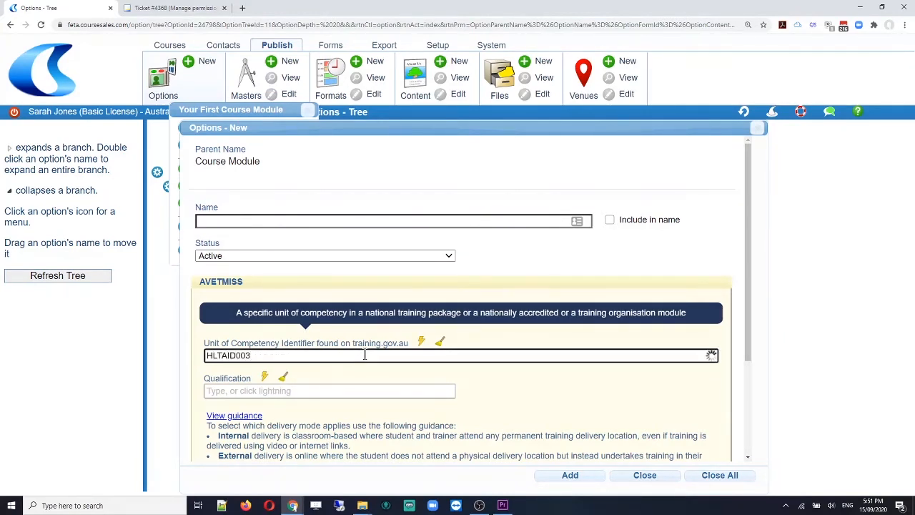
click(303, 372)
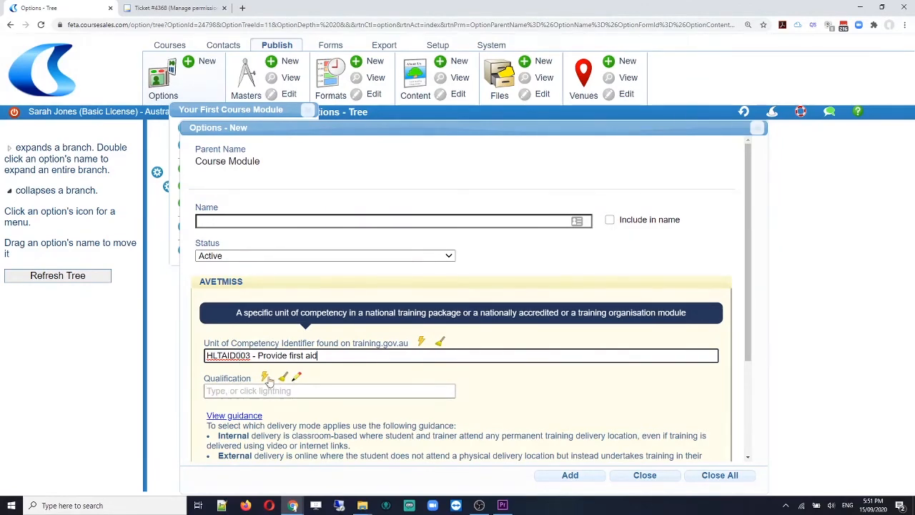
Review the delivery mode guidance and set the new module's Delivery Mode Identifier to "Internal only"
scroll(504, 396, down, 3)
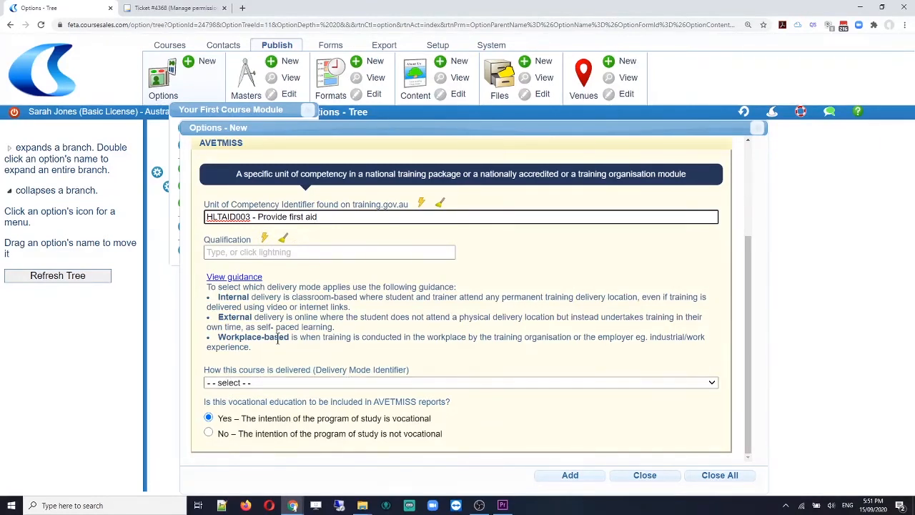
drag(199, 270, 721, 361)
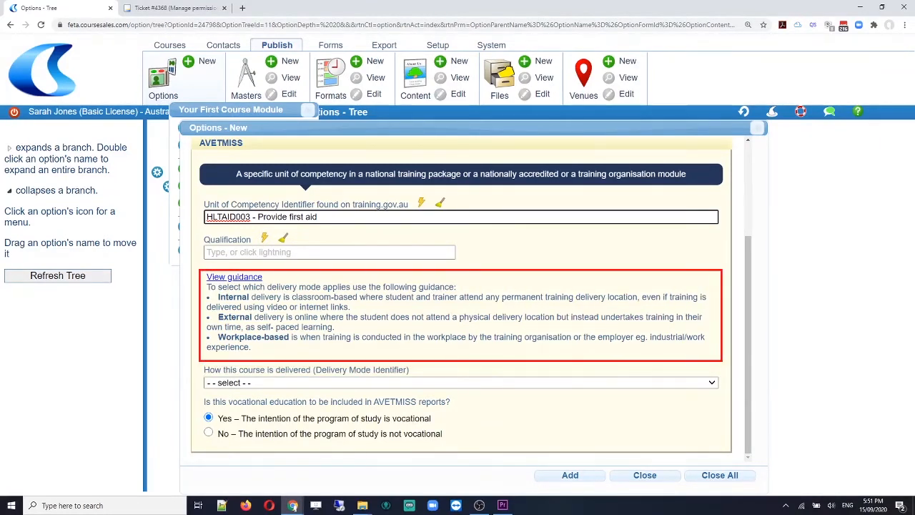
key(Escape)
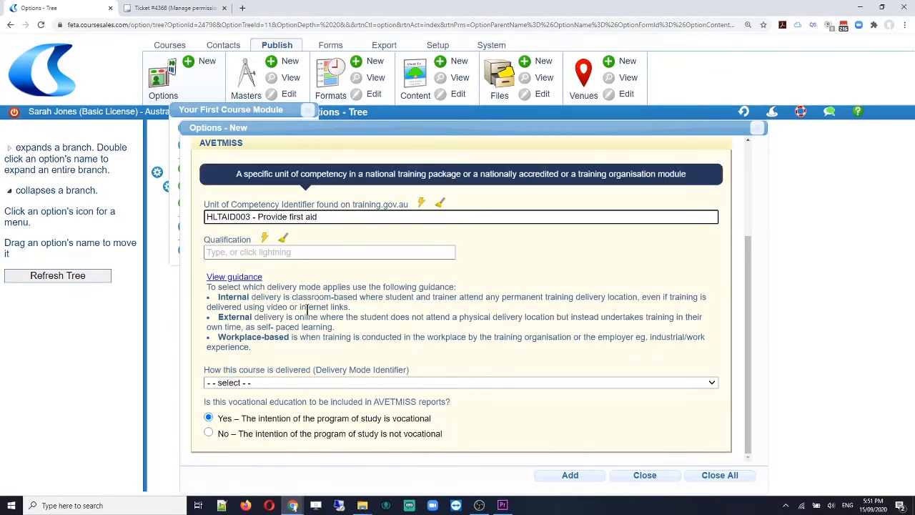
drag(219, 296, 355, 301)
click(343, 309)
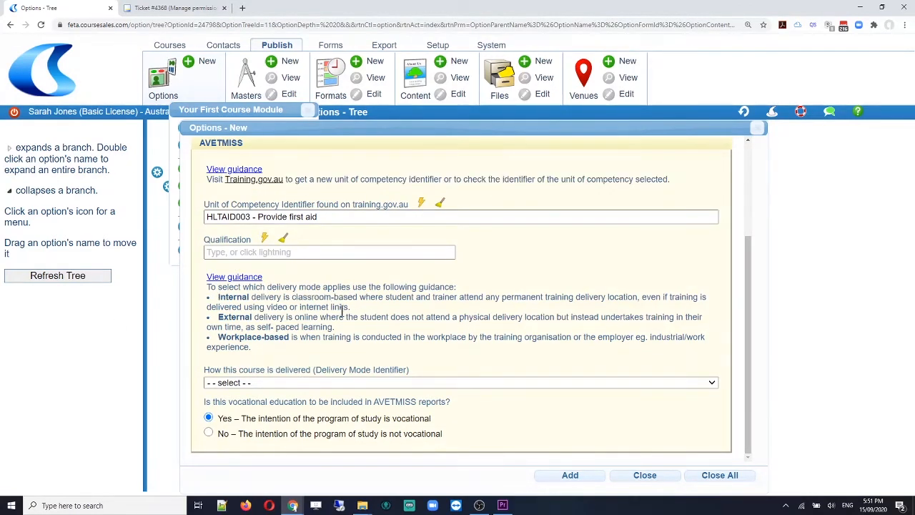
click(278, 385)
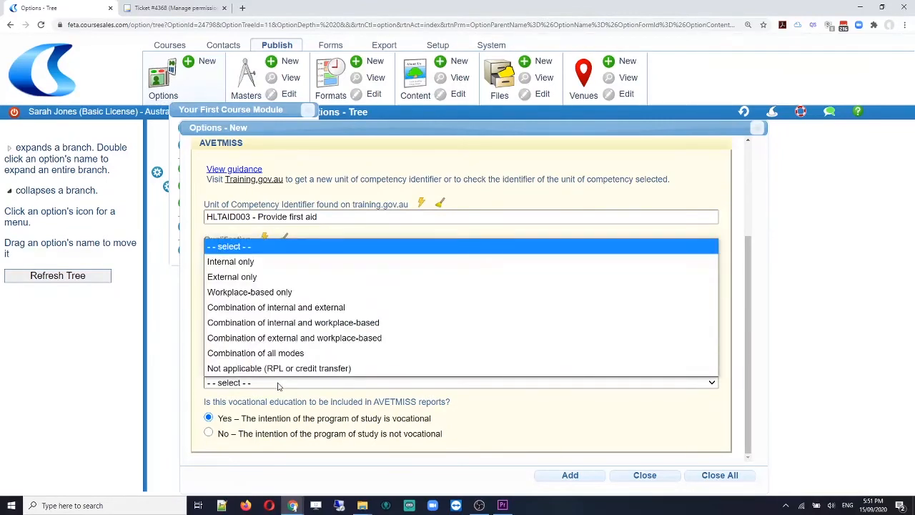
click(242, 263)
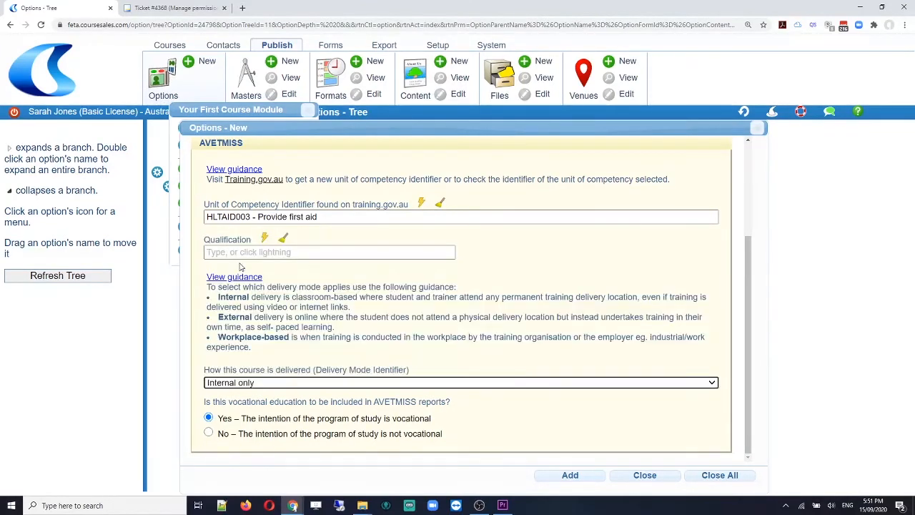
click(279, 384)
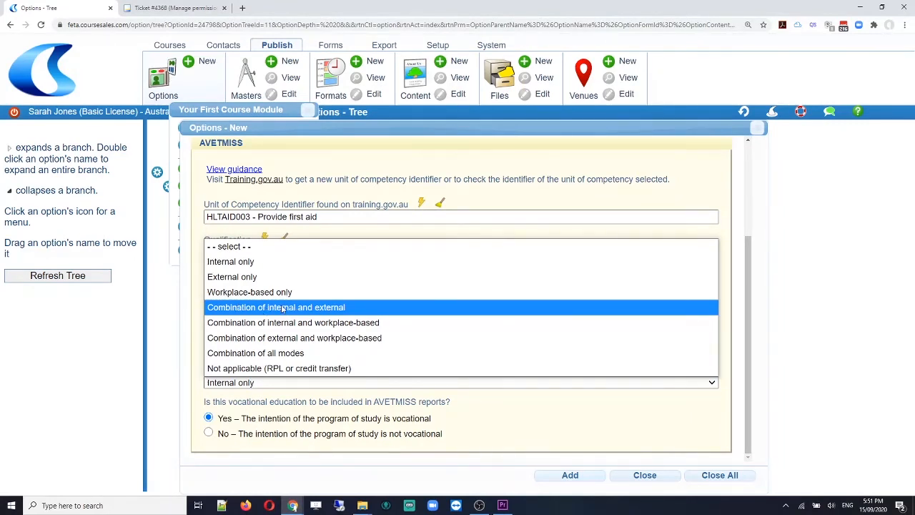
click(229, 266)
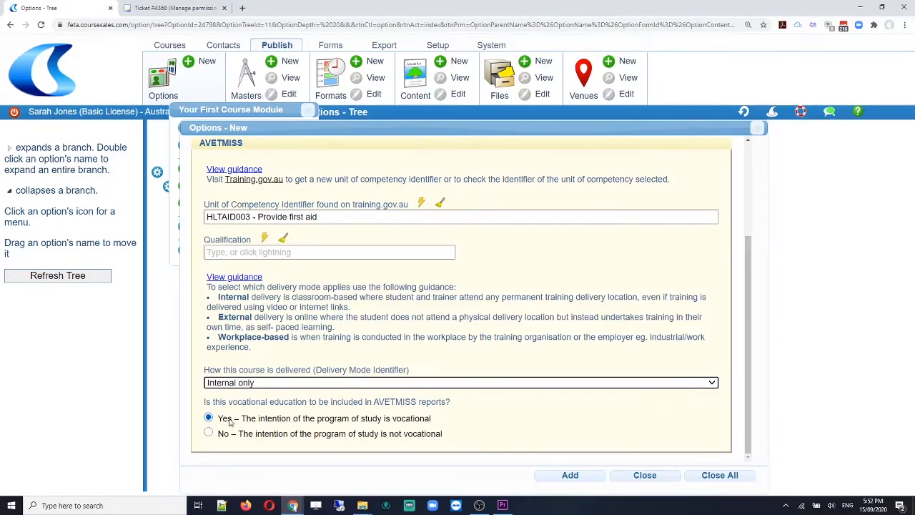
Copy the unit of competency text "HLTAID003 - Provide first aid" into the module's name and add the module
click(571, 475)
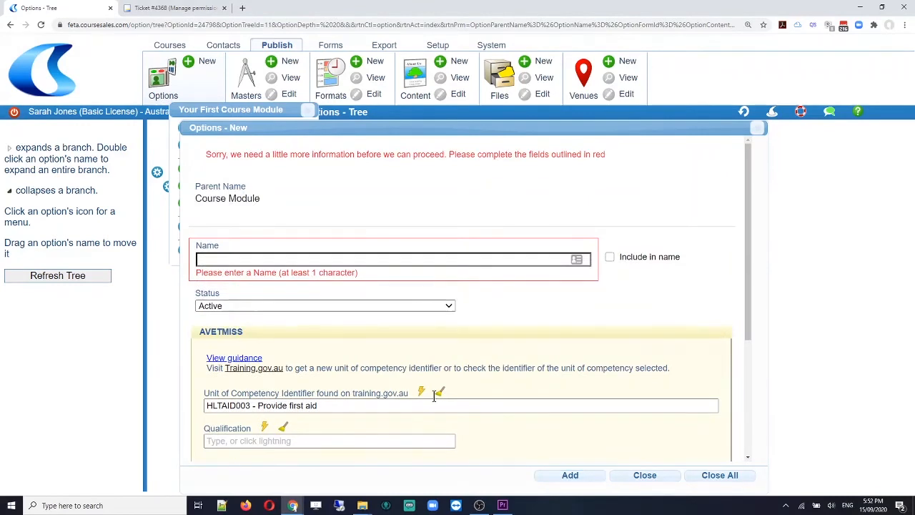
drag(328, 405, 192, 406)
key(ctrl+c)
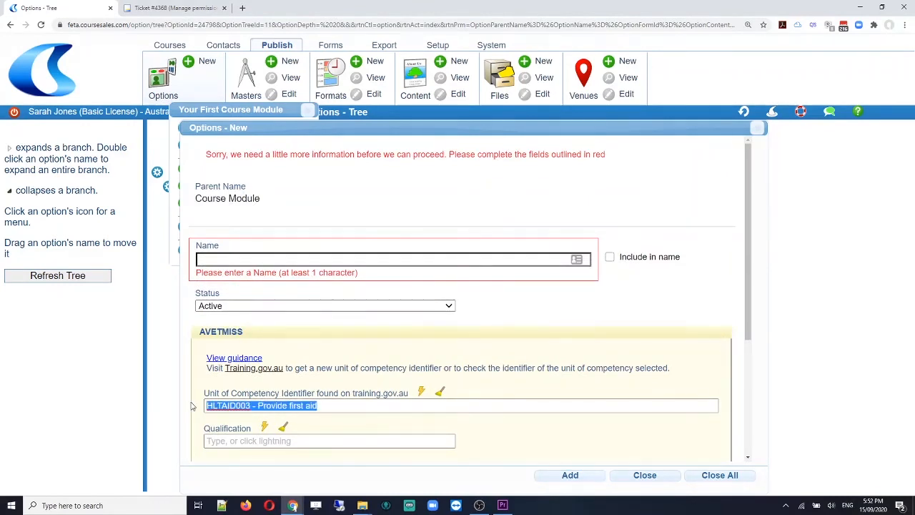
click(217, 260)
key(ctrl+v)
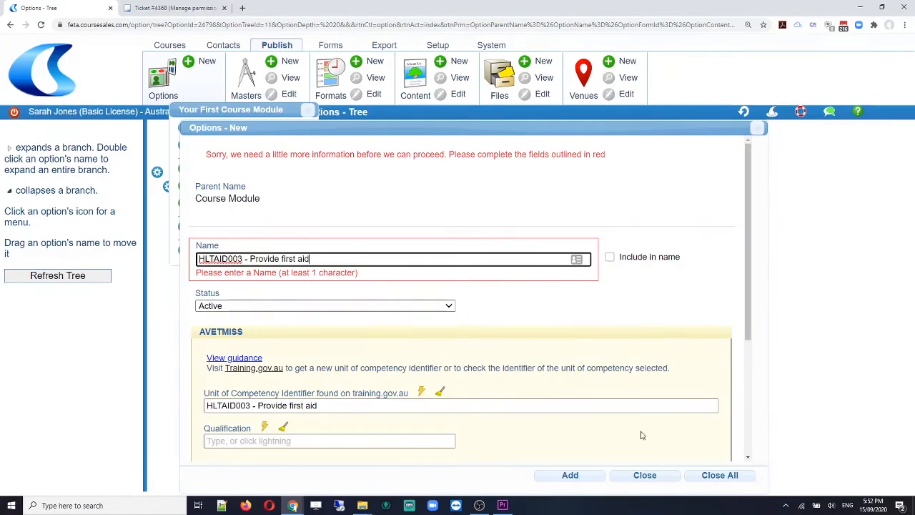
click(586, 476)
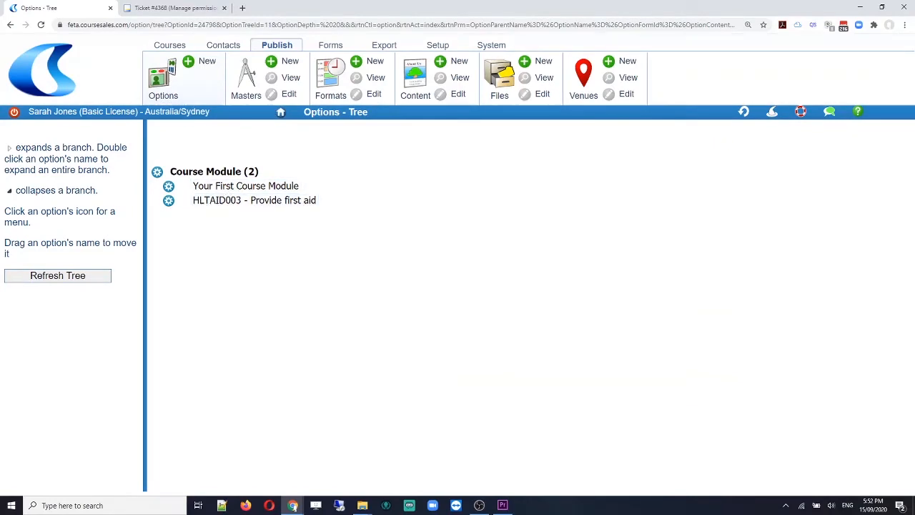
Open training.gov.au in a new browser tab and continue to the National Register of VET
click(242, 7)
click(230, 25)
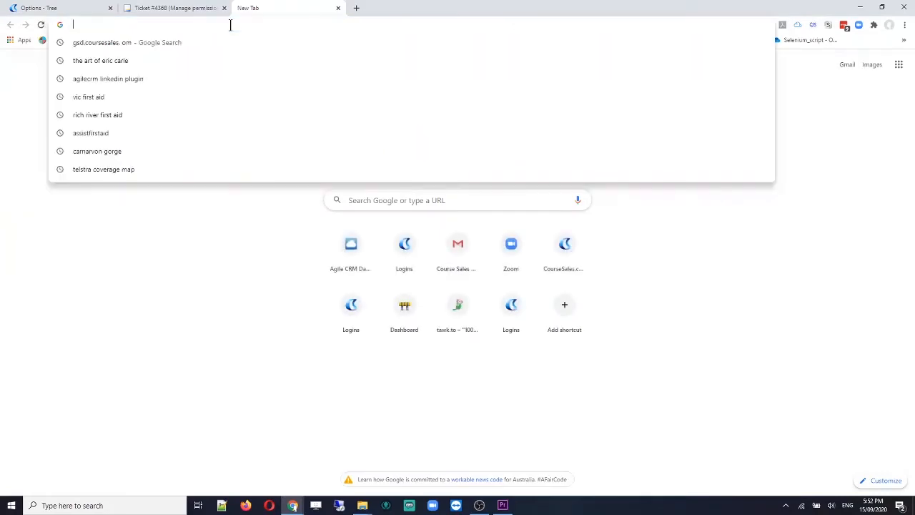
text(training)
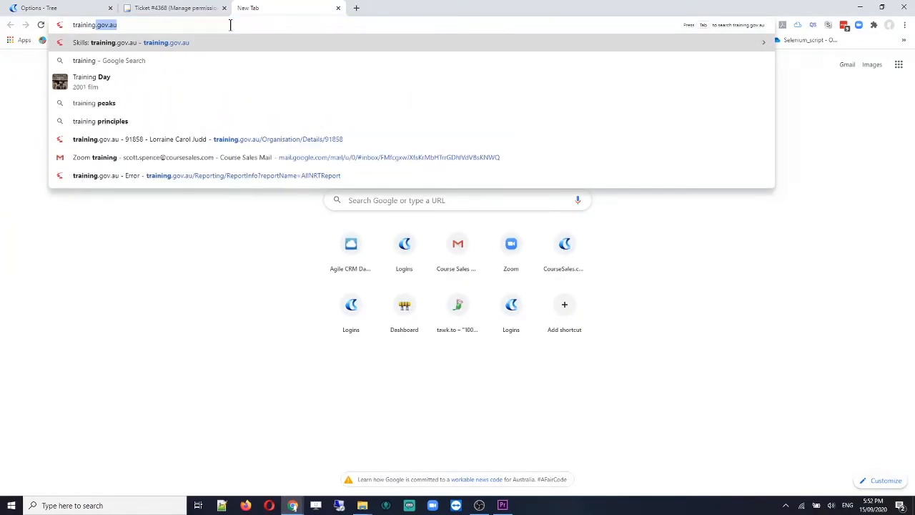
key(Return)
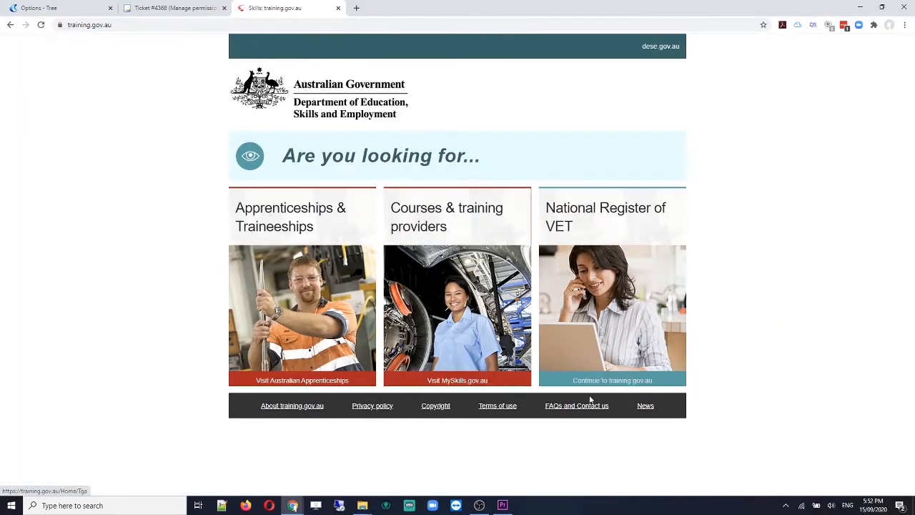
click(608, 375)
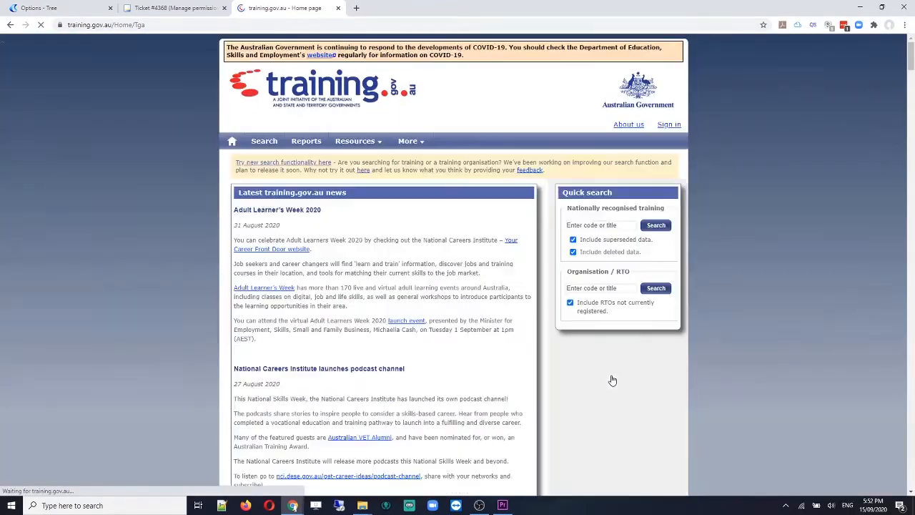
Search the nationally recognised training for "diploma of business"
click(599, 289)
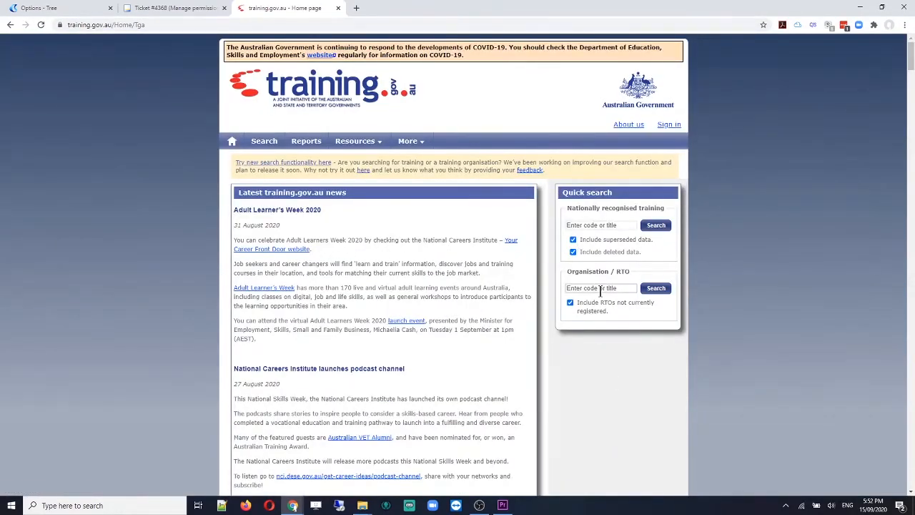
click(592, 225)
text(c)
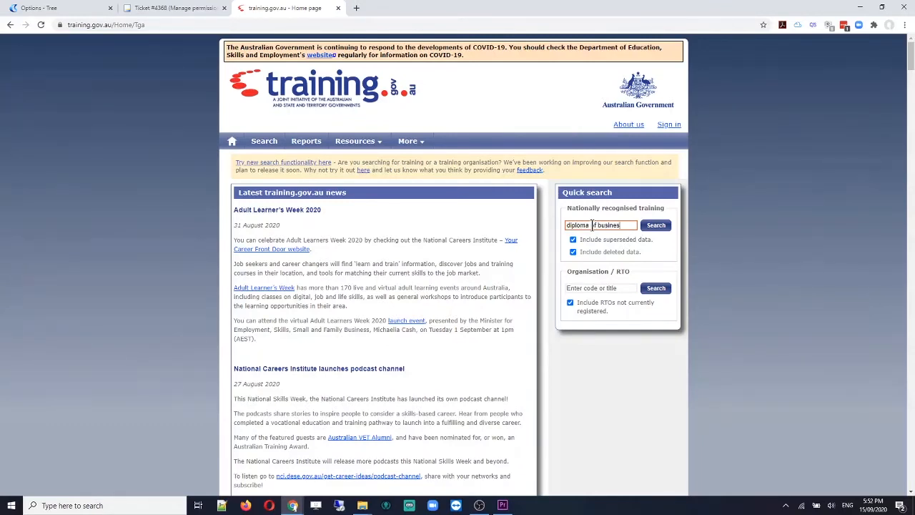
text(iploma of business)
click(656, 227)
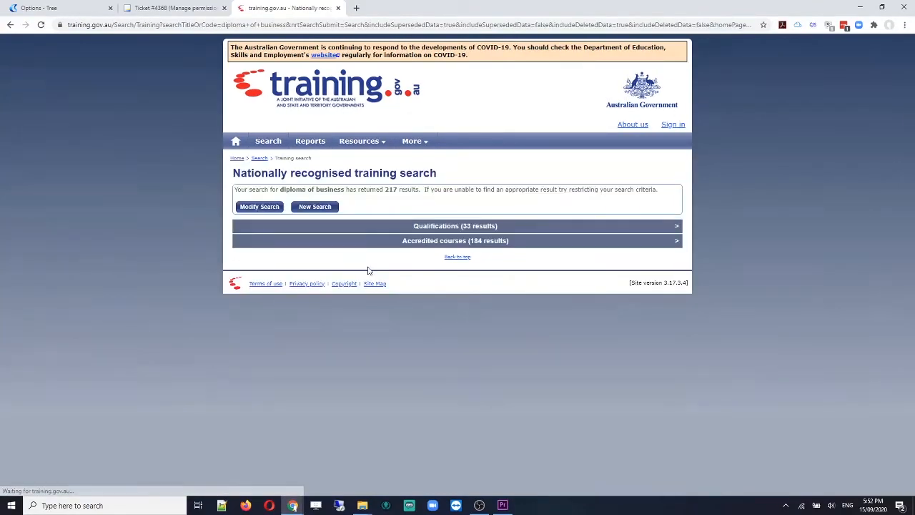
Expand the Qualifications results and browse through to the third page, checking codes and usage recommendations
click(671, 230)
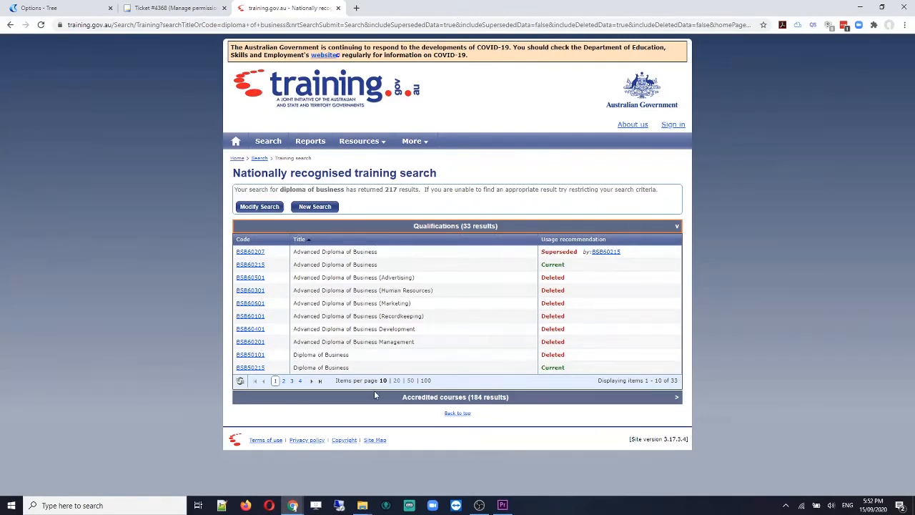
click(283, 380)
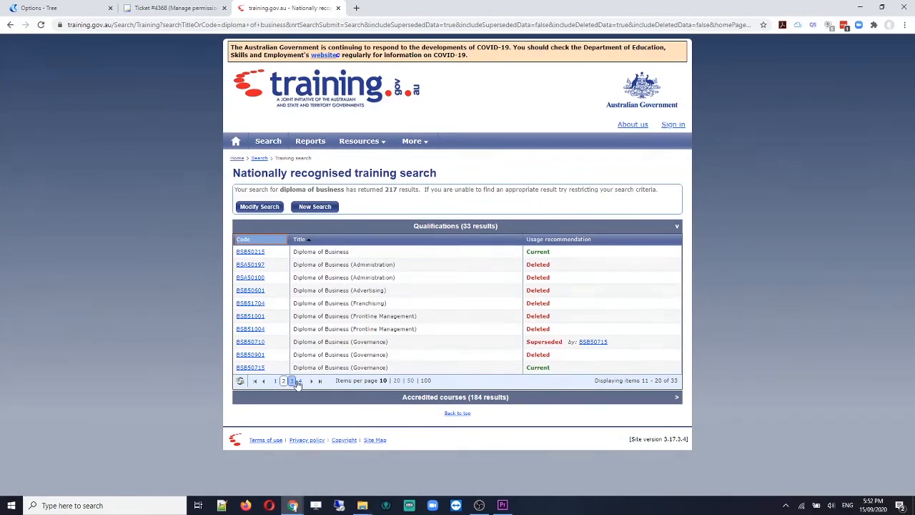
click(292, 380)
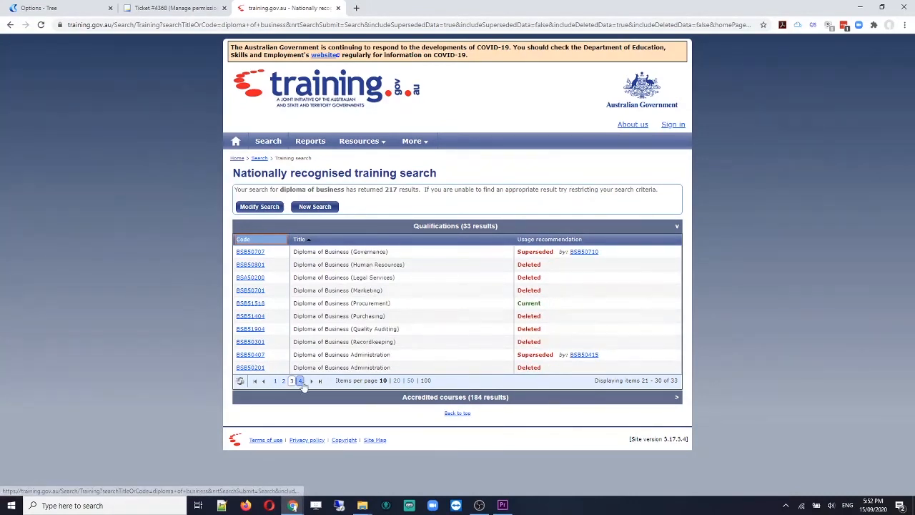
Browse the remaining Qualifications results and open the details of the current Diploma of Business, BSB50215
click(300, 380)
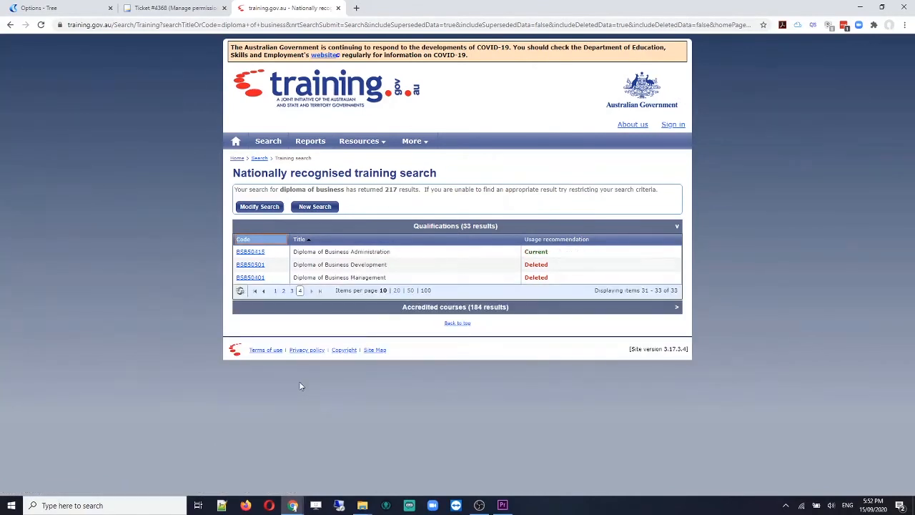
click(275, 291)
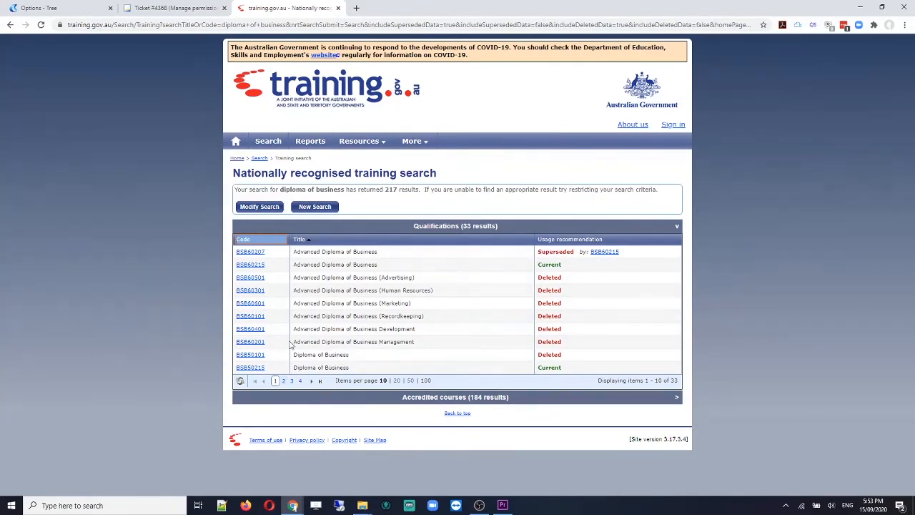
click(285, 381)
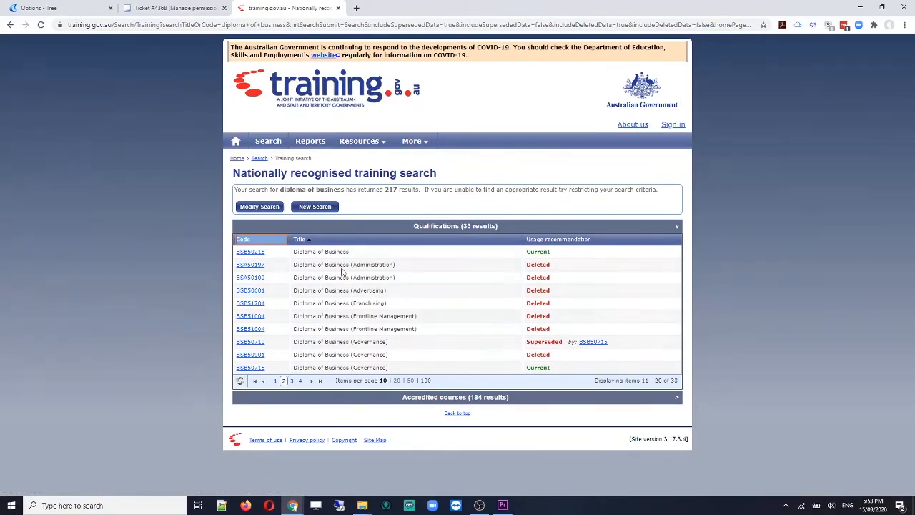
click(251, 252)
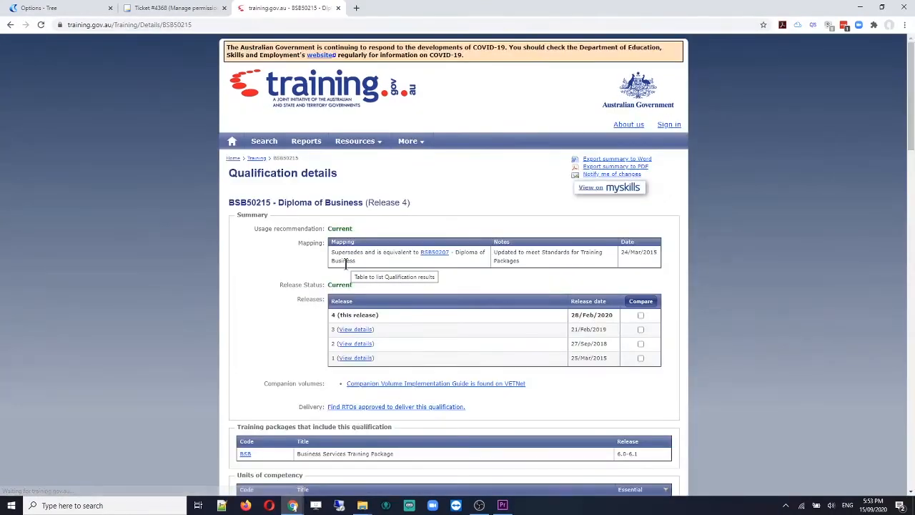
Copy the code BSBADM503 from the qualification's Units of competency list
scroll(485, 324, down, 2)
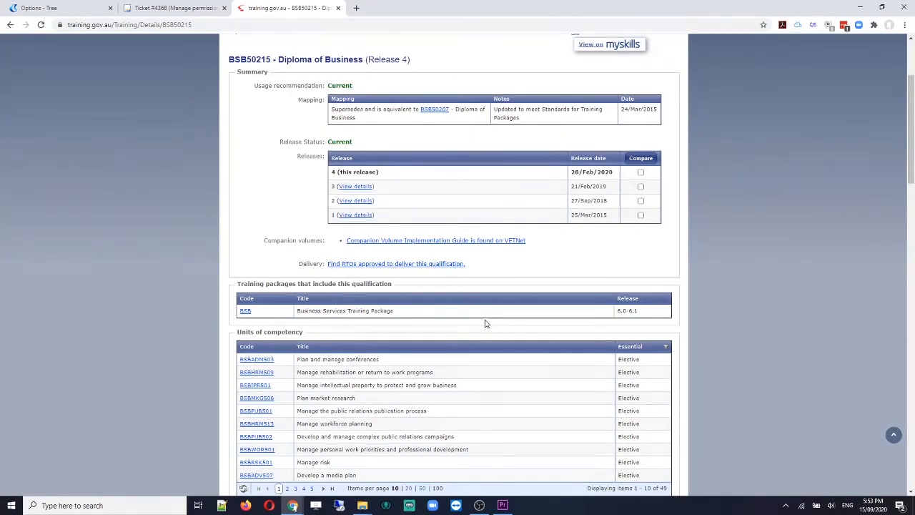
double_click(270, 58)
scroll(486, 265, down, 3)
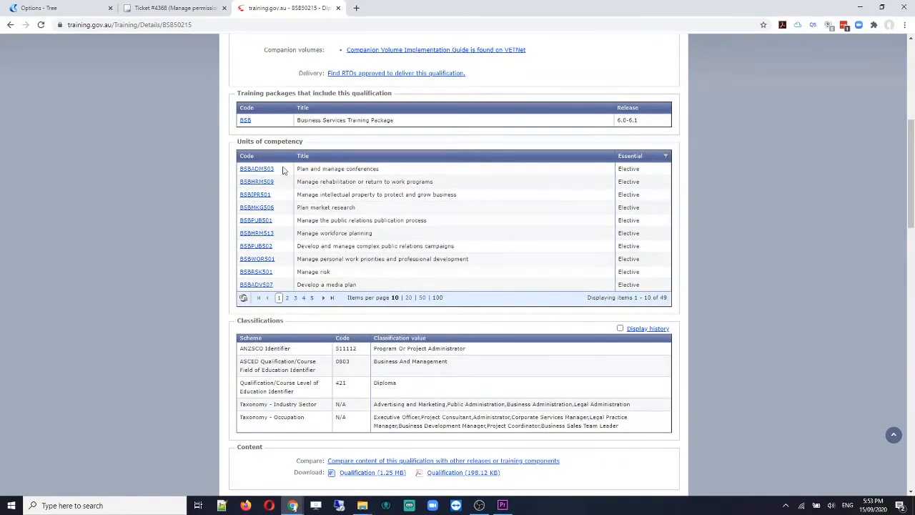
drag(277, 169, 239, 170)
key(ctrl+c)
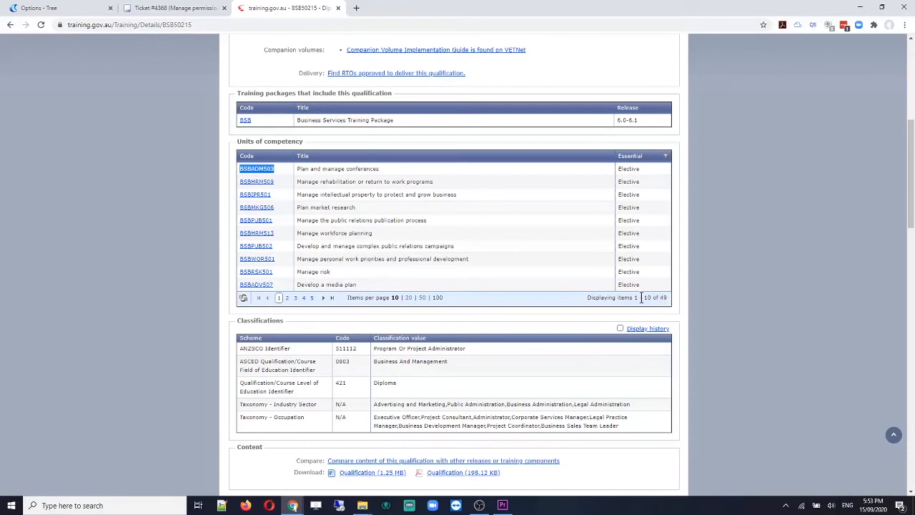
Back in CourseSales, start a new course module after HLTAID003 and set its unit of competency identifier to BSBADM503 - Plan and manage conferences
click(57, 8)
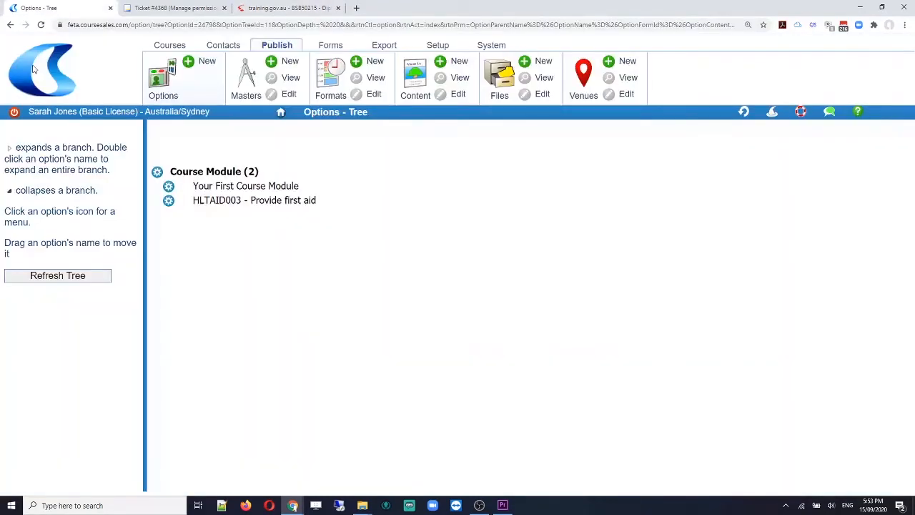
click(169, 202)
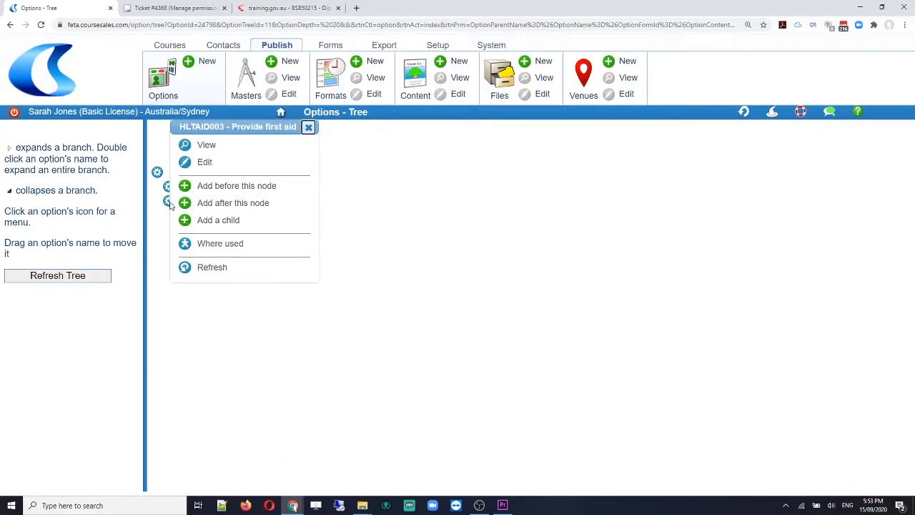
click(217, 205)
scroll(343, 273, down, 3)
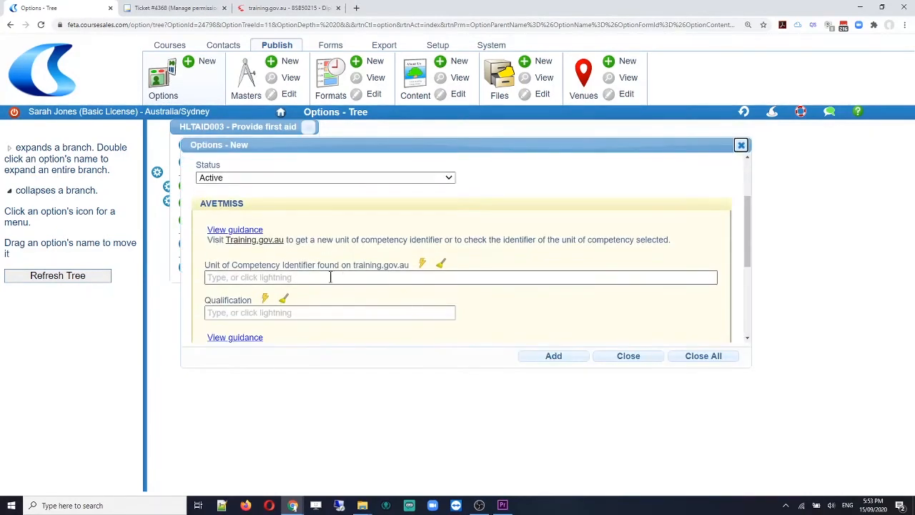
click(312, 279)
key(ctrl+v)
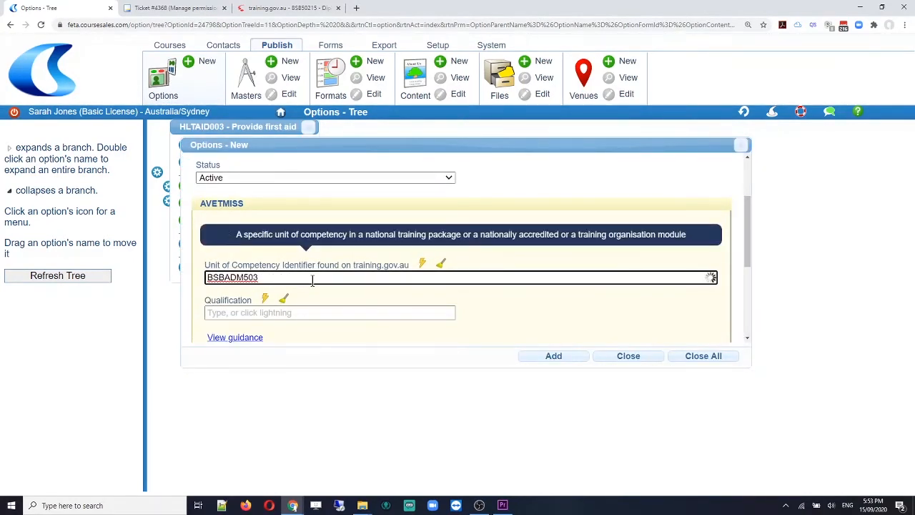
click(293, 293)
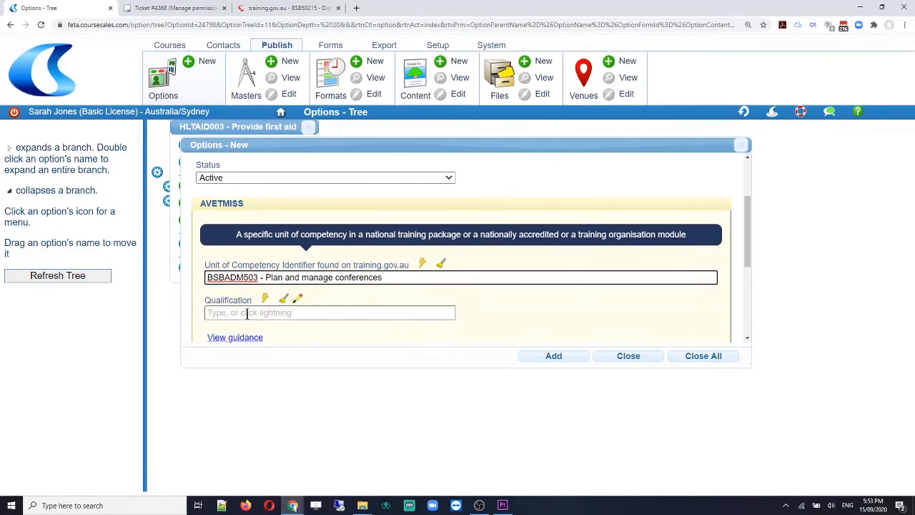
Set the new module's qualification to Diploma of Business and its delivery mode to Internal only, and try to add it
click(264, 299)
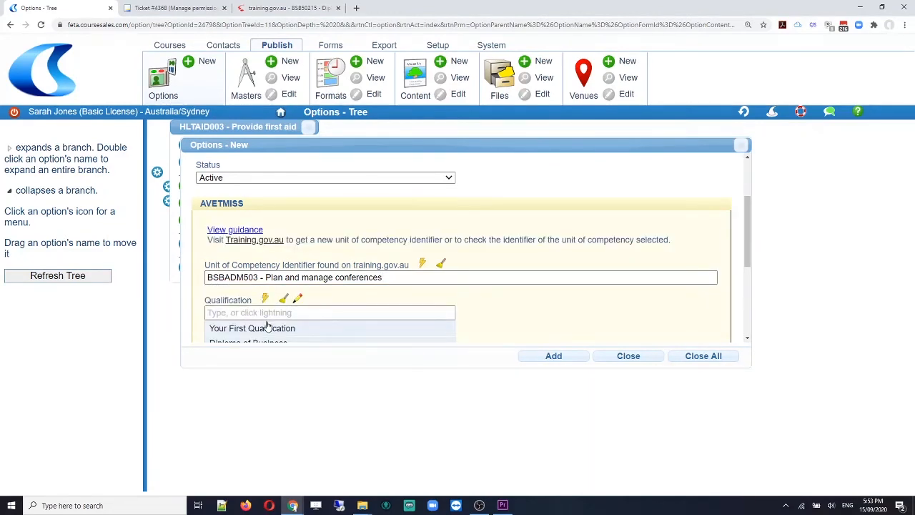
key(Down)
key(Down)
key(Return)
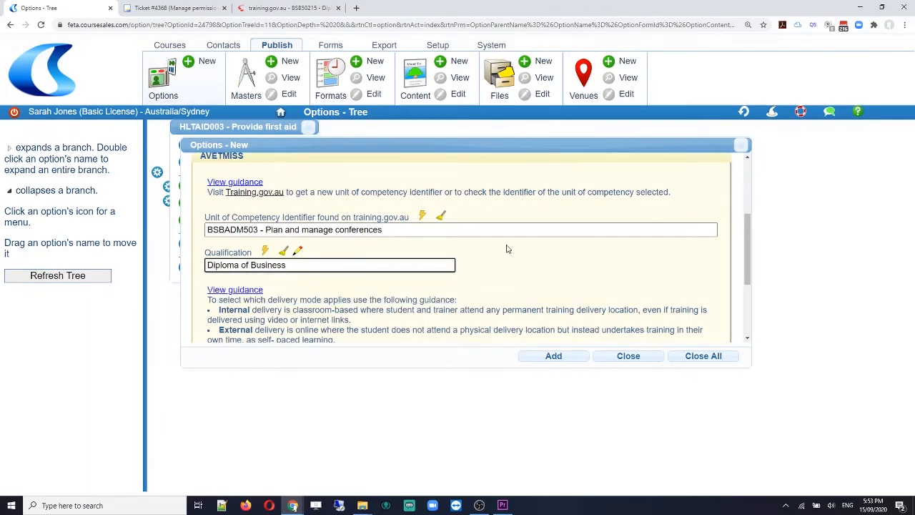
scroll(507, 249, down, 2)
click(305, 264)
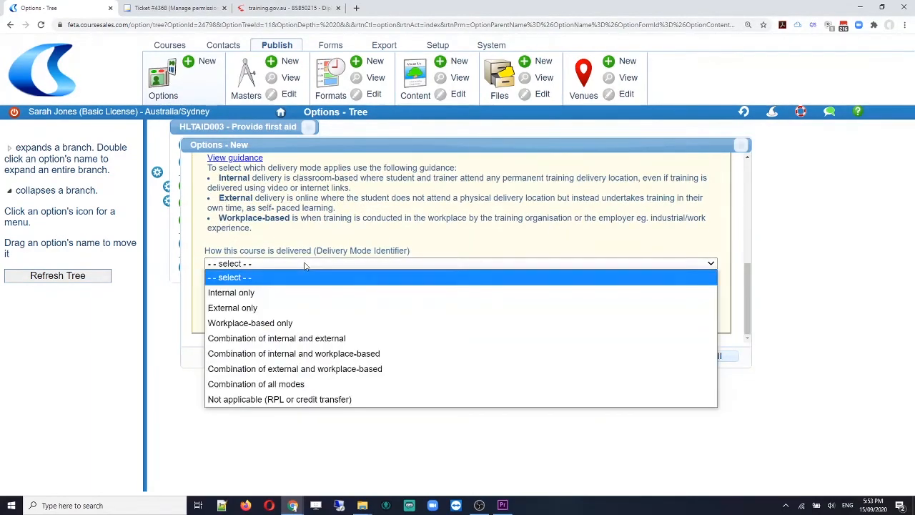
click(270, 294)
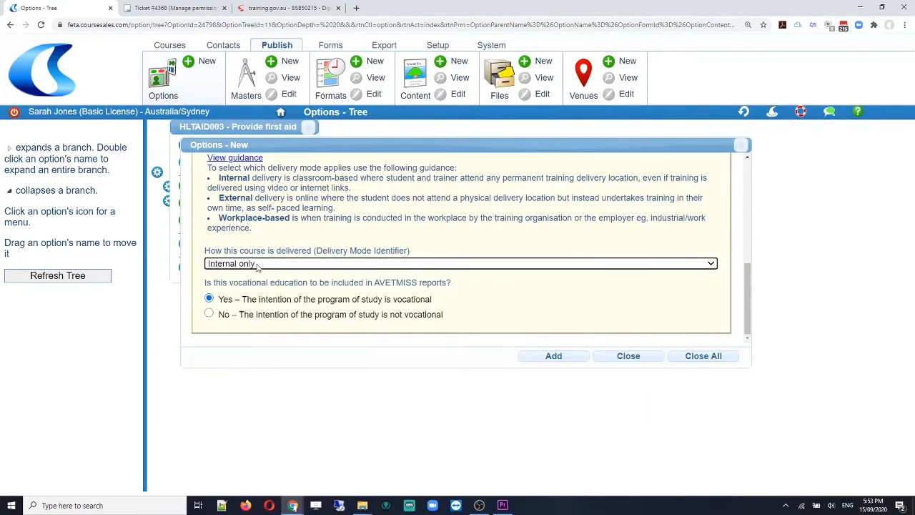
click(559, 360)
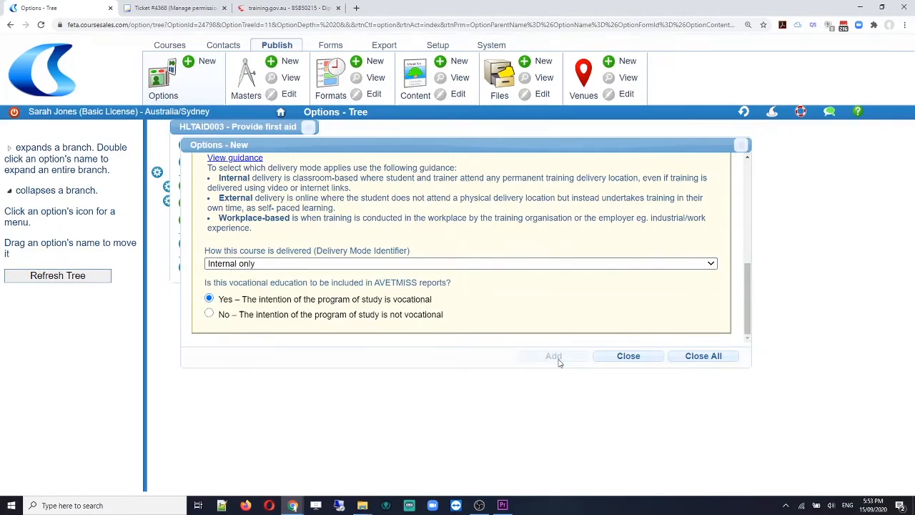
Copy the unit of competency text "BSBADM503 - Plan and manage conferences" into the module's name and add the module
scroll(279, 276, down, 2)
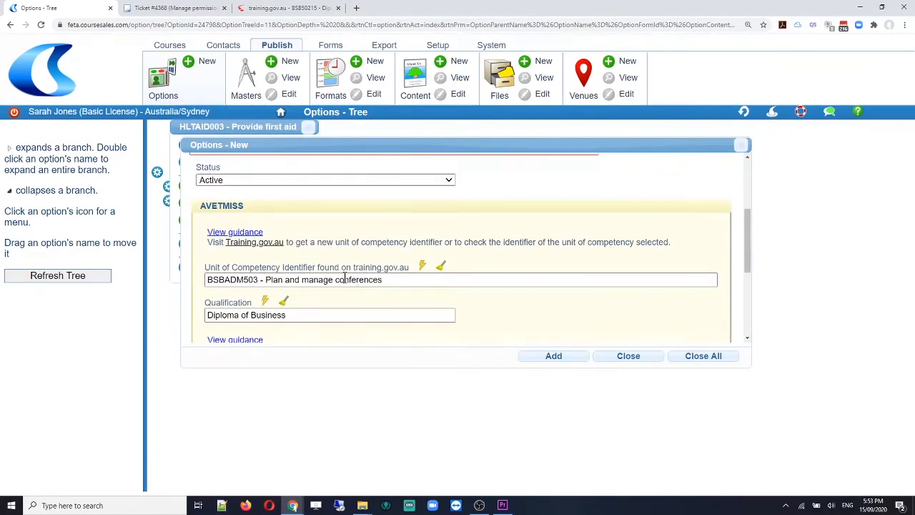
drag(380, 279, 194, 279)
key(ctrl+c)
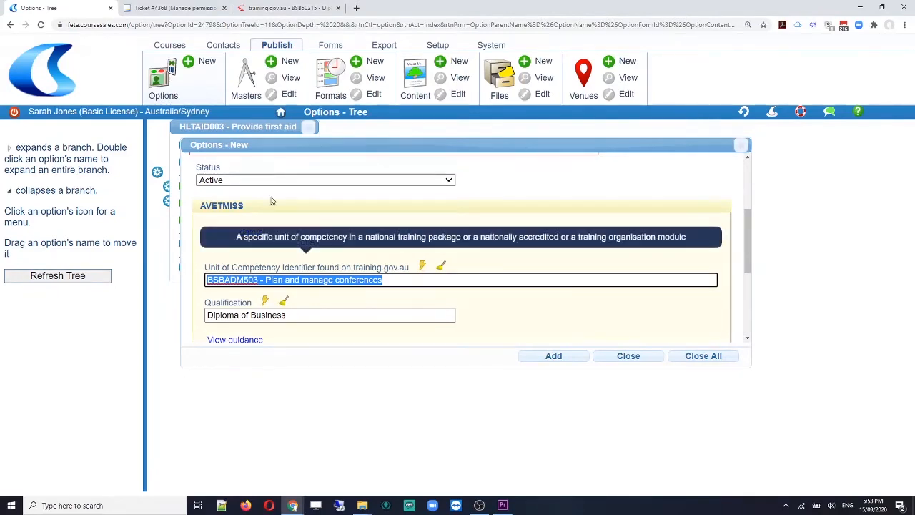
scroll(265, 168, up, 2)
click(251, 227)
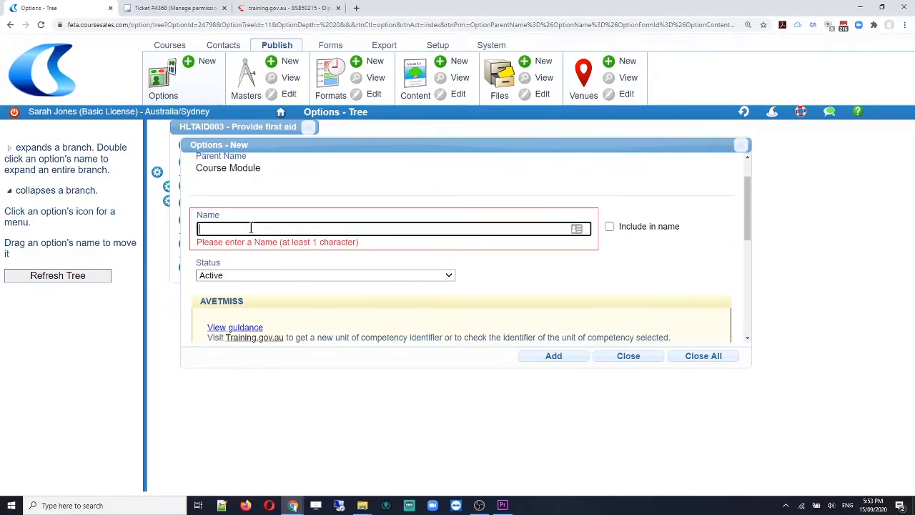
key(ctrl+v)
click(554, 356)
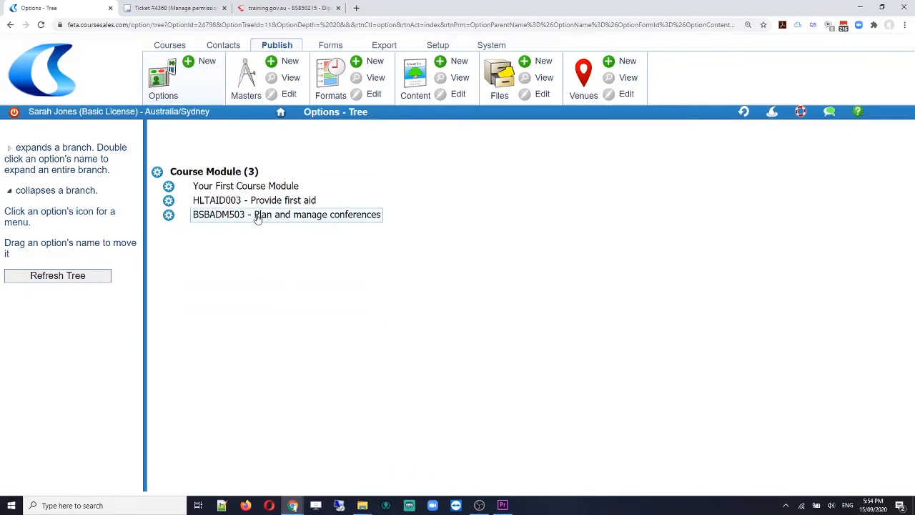
Add a course module named "Diploma of Business" after the BSBADM503 module
click(168, 218)
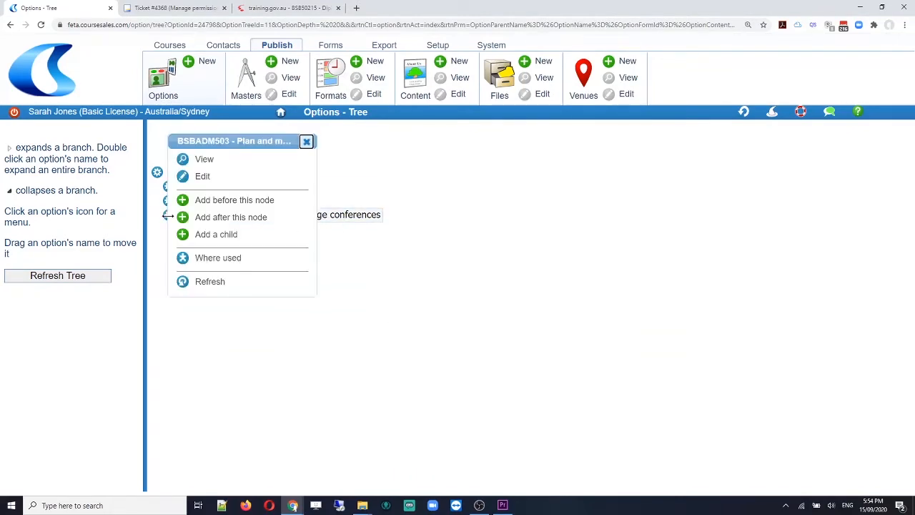
click(205, 223)
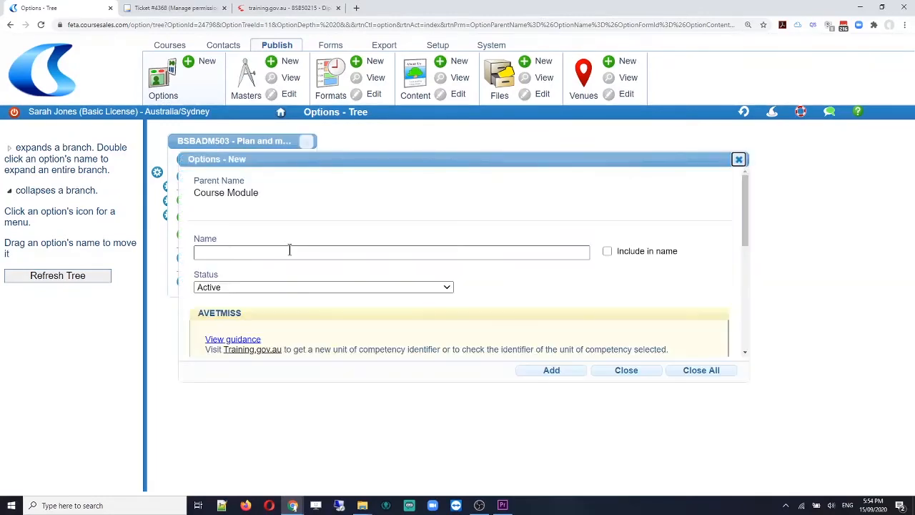
click(286, 252)
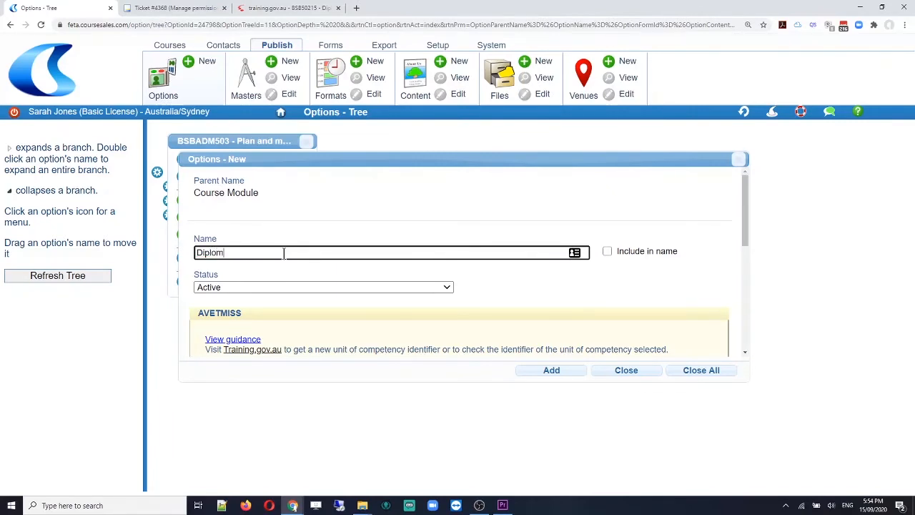
text(Diploma of Business)
click(549, 369)
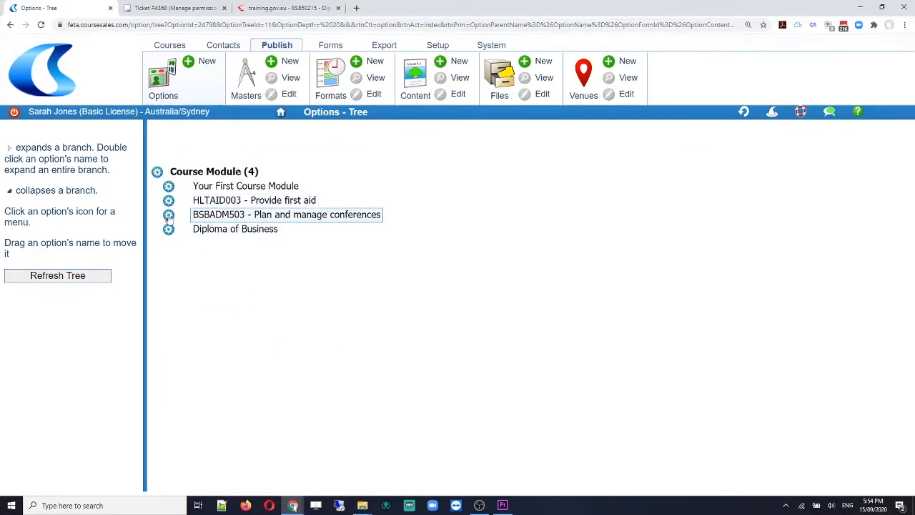
Move the BSBADM503 - Plan and manage conferences module under Diploma of Business as its child
mouse_move(169, 218)
mouse_down()
mouse_move(185, 236)
mouse_move(169, 230)
mouse_move(198, 227)
mouse_move(168, 236)
mouse_move(188, 233)
mouse_move(169, 229)
mouse_move(175, 218)
mouse_up()
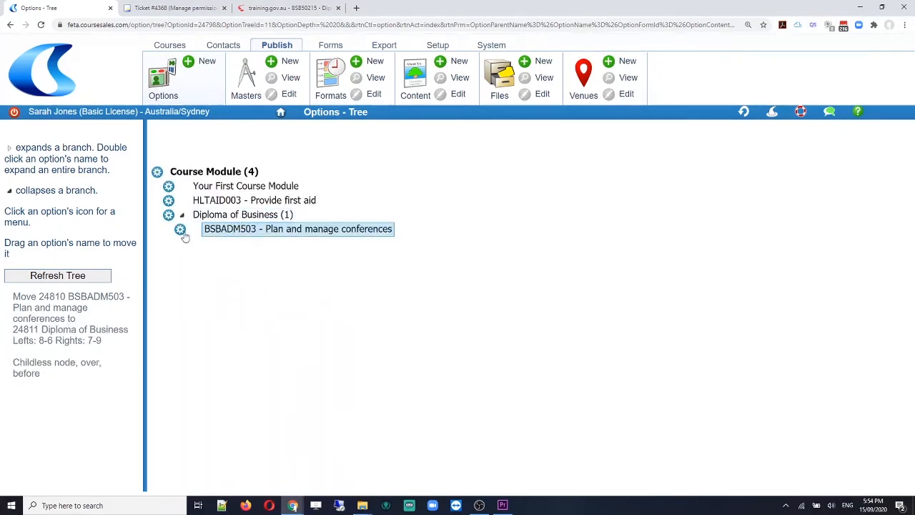
click(179, 230)
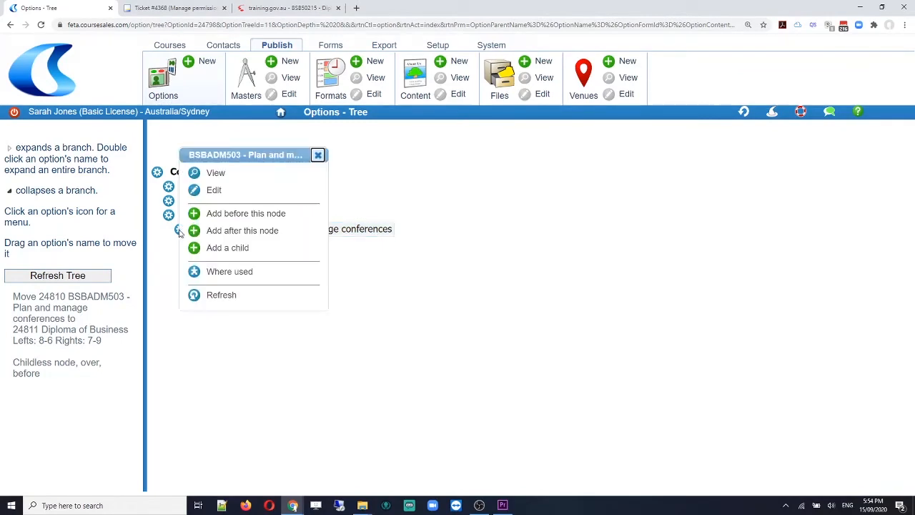
click(318, 155)
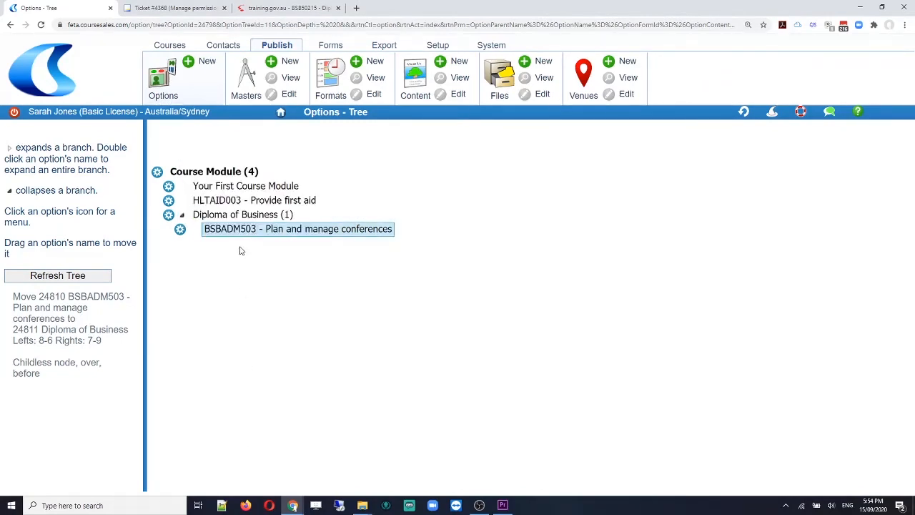
Open the Locations option tree, set New Zealand's status to Inactive and save the change
click(164, 74)
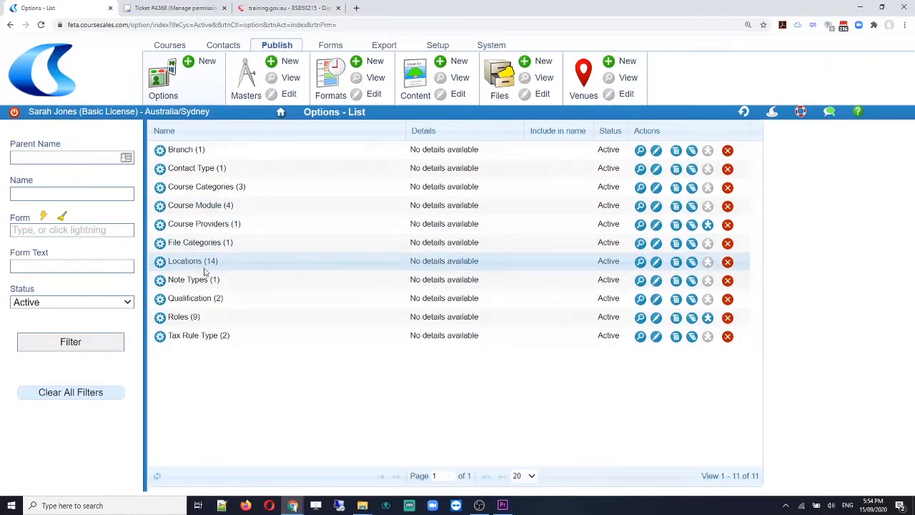
click(693, 266)
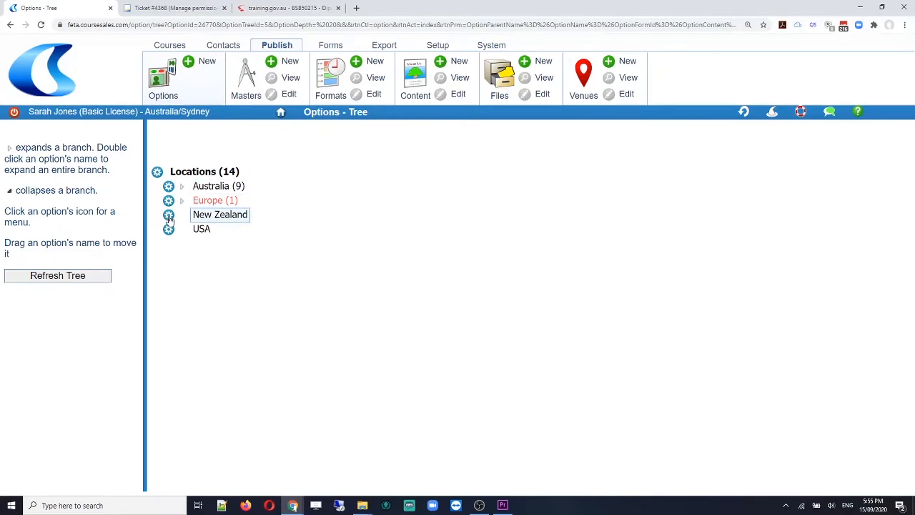
click(168, 216)
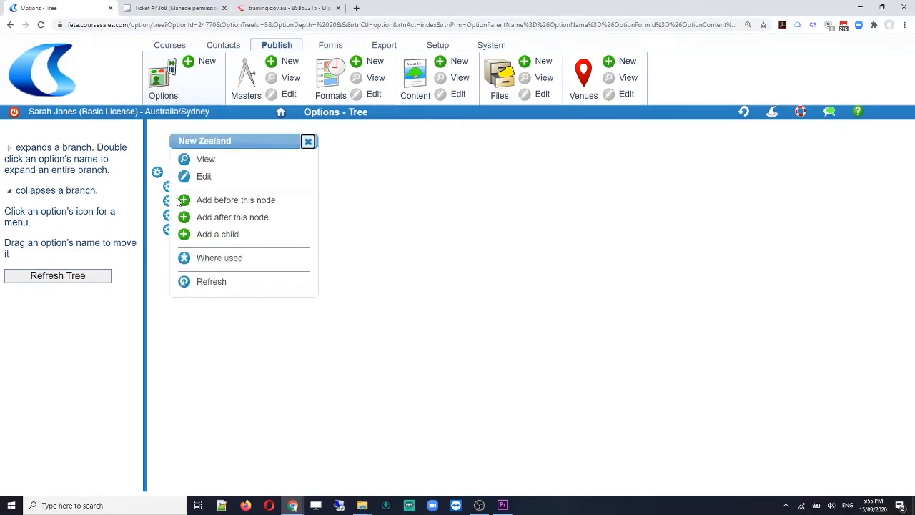
click(204, 176)
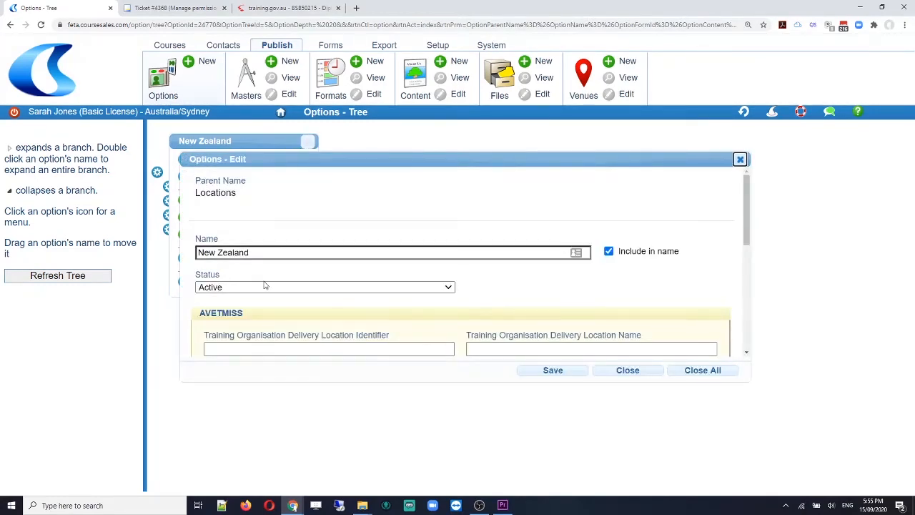
click(321, 285)
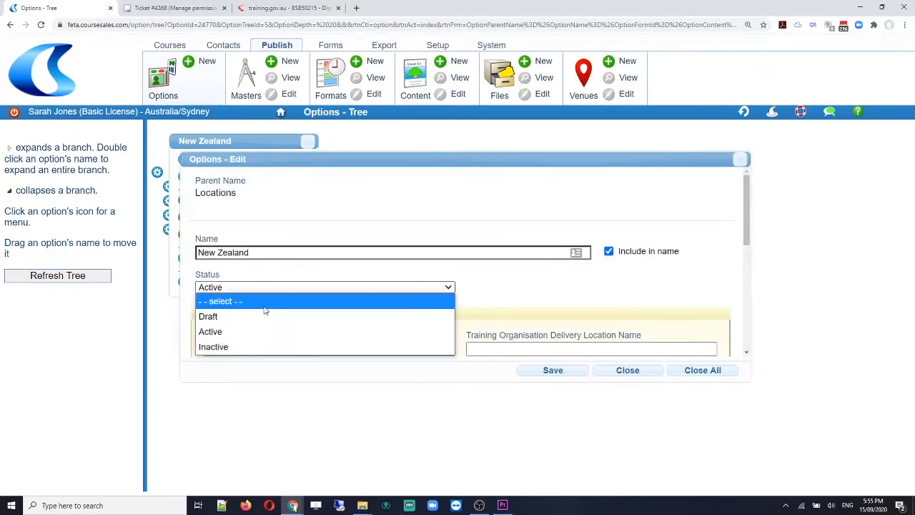
click(269, 346)
click(550, 370)
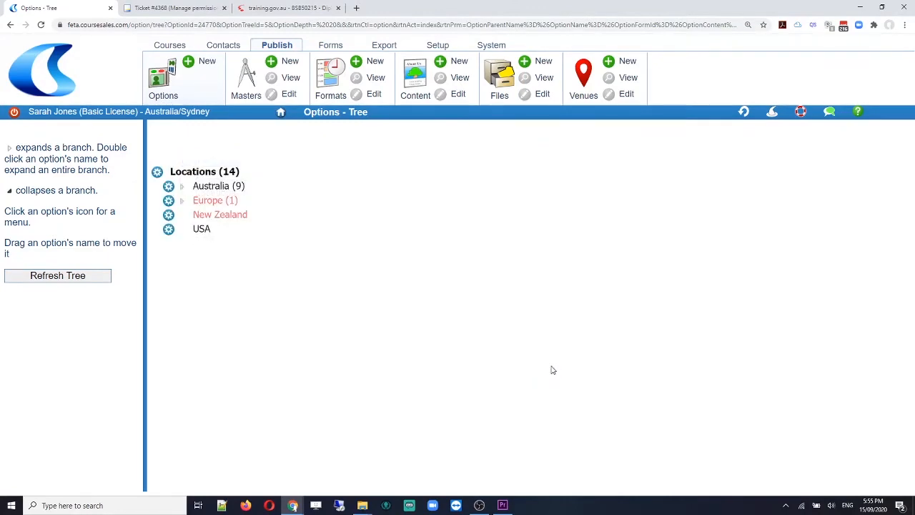
Start a new child location under Tasmania in the Australia branch and name it "Hobart"
click(181, 187)
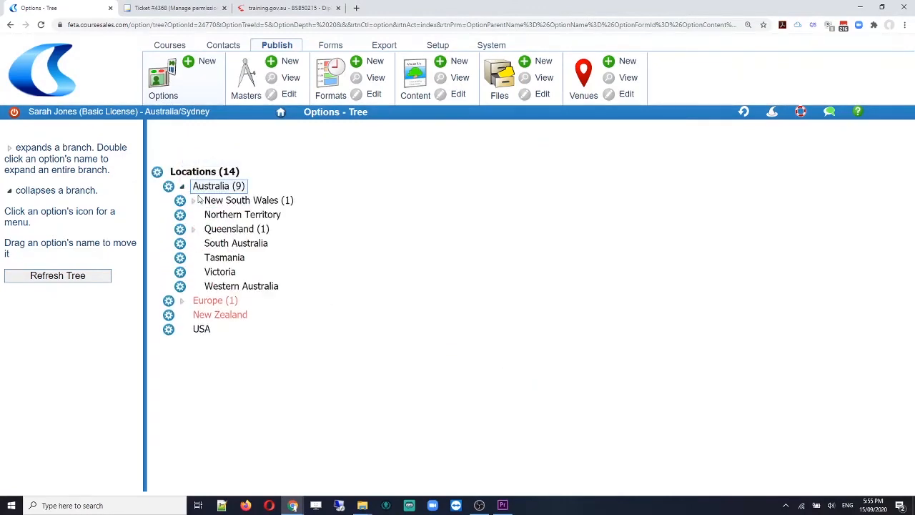
click(180, 259)
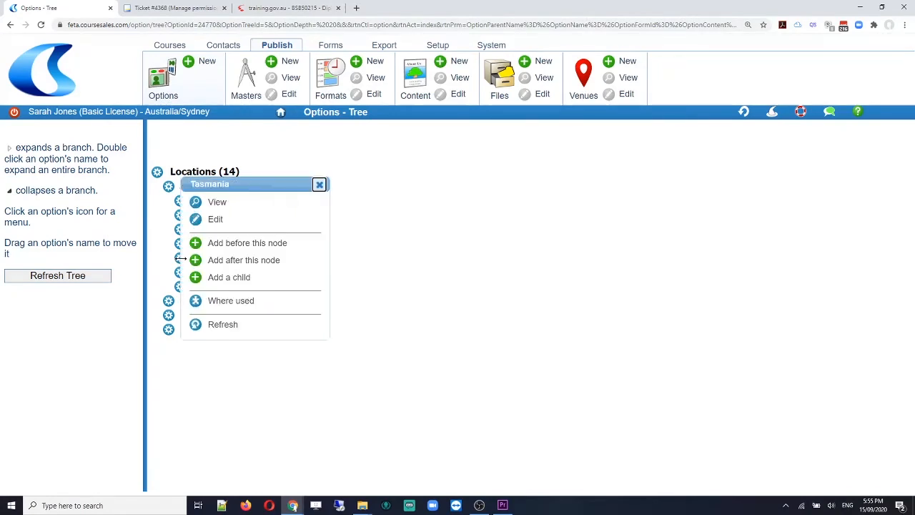
click(225, 279)
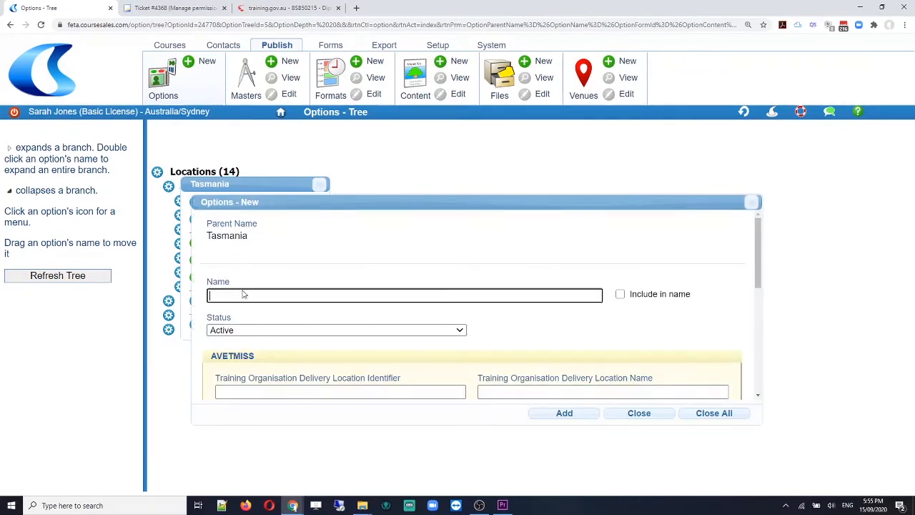
text(Hobart)
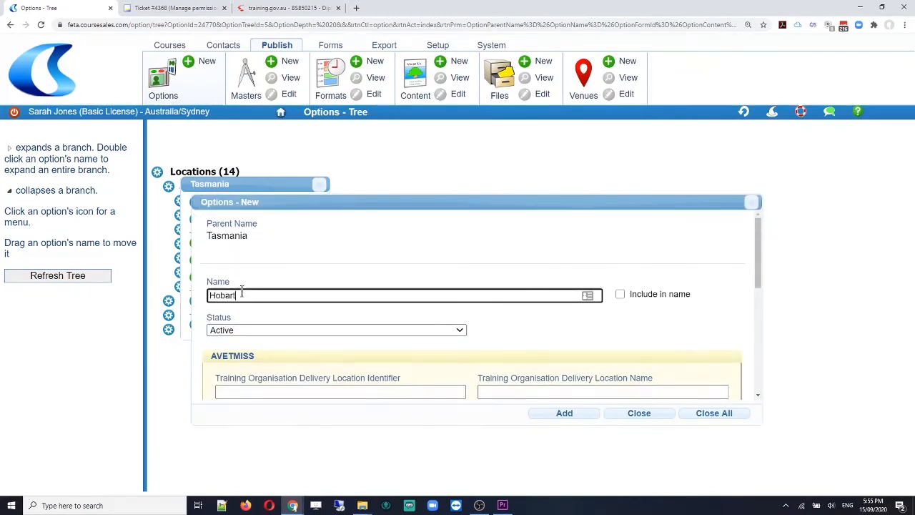
Set both the AVETMISS training organisation delivery location identifier and the delivery location name to "Hobart"
scroll(501, 307, down, 2)
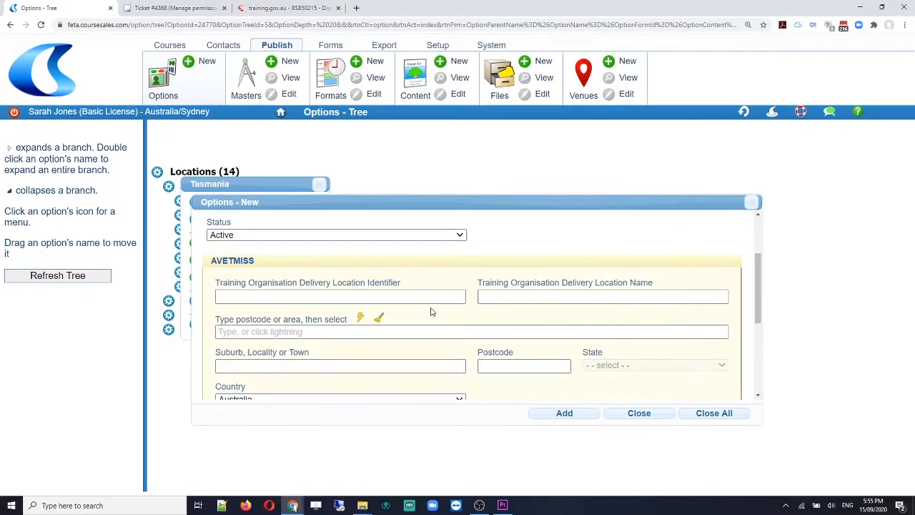
click(417, 299)
text(Hobart)
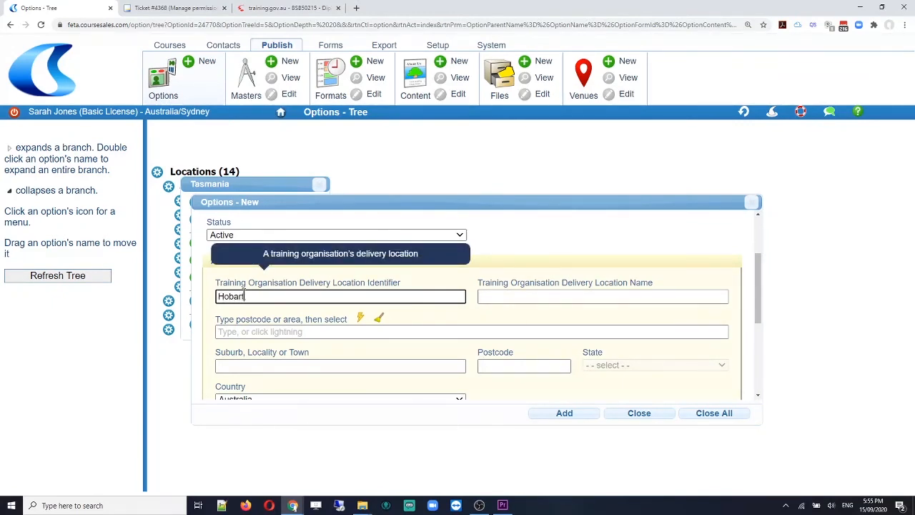
drag(246, 295, 205, 302)
key(ctrl+c)
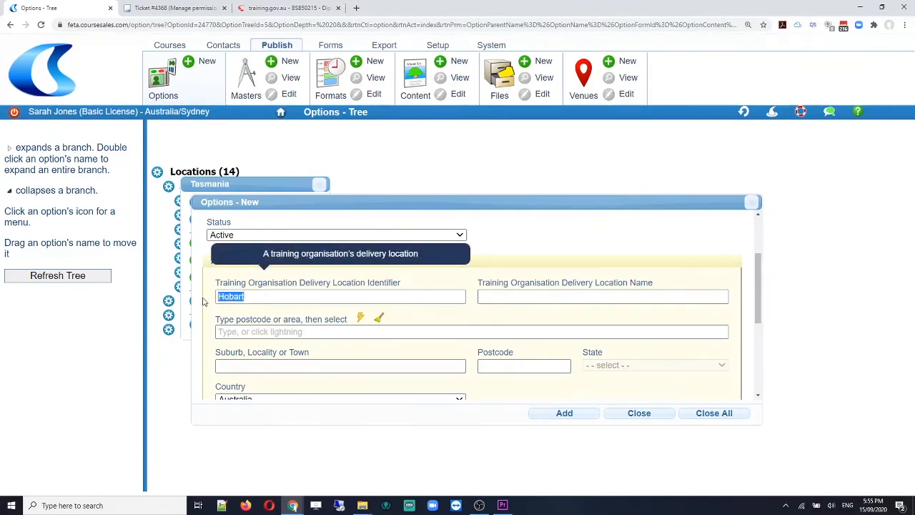
click(499, 295)
key(ctrl+v)
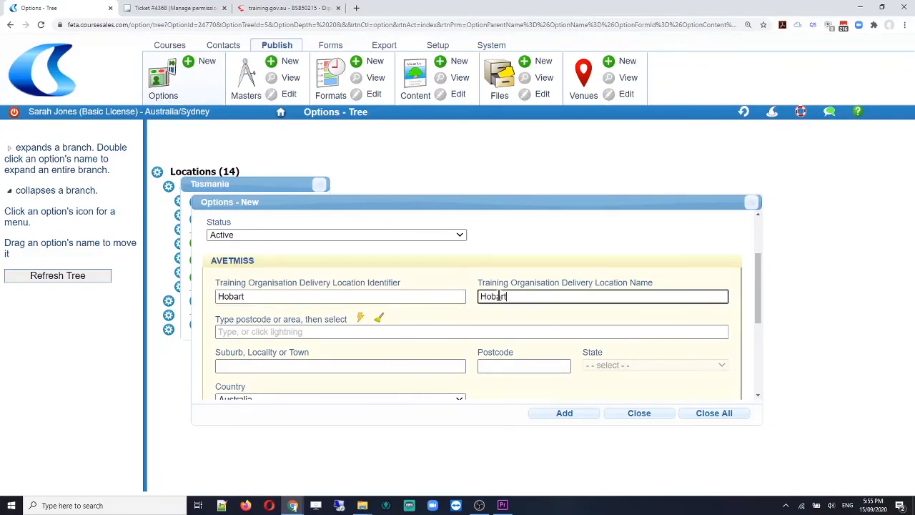
Look up Hobart in the postcode or area field, choose "7000 - HOBART TAS" and add the location
click(259, 333)
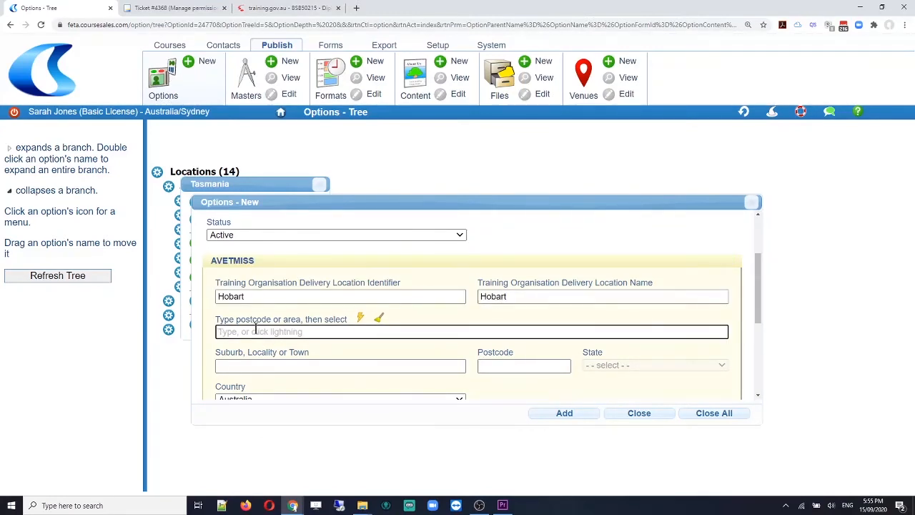
key(ctrl+v)
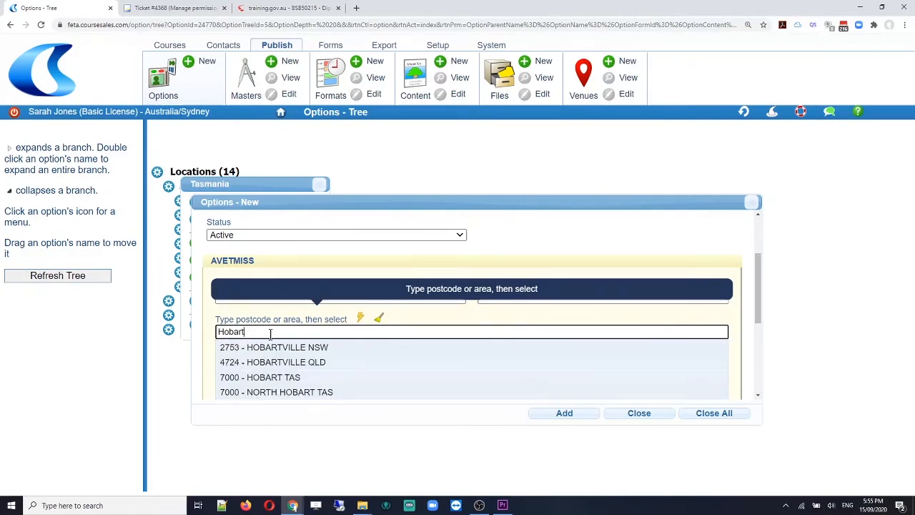
click(288, 378)
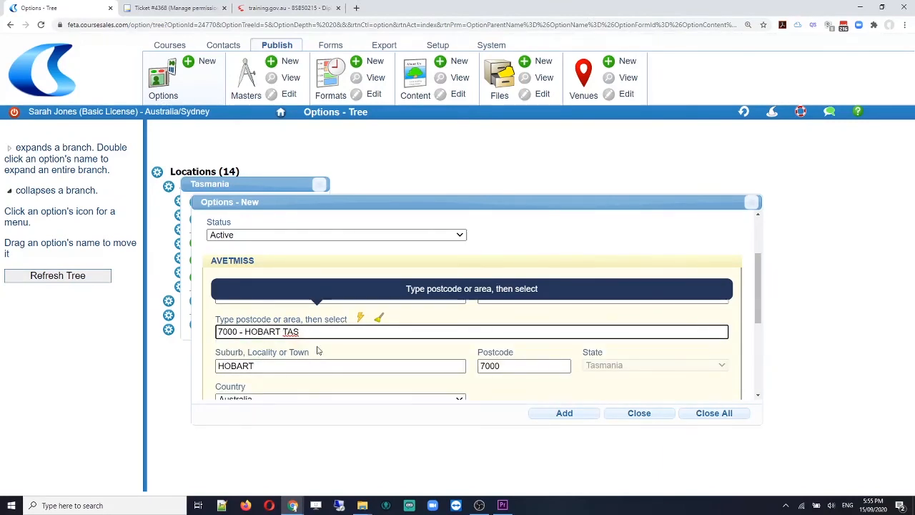
scroll(505, 354, down, 1)
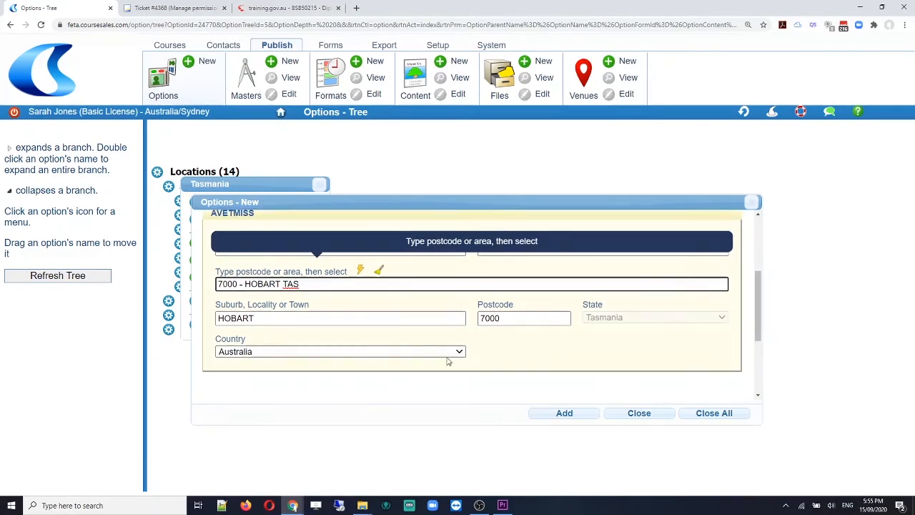
click(578, 417)
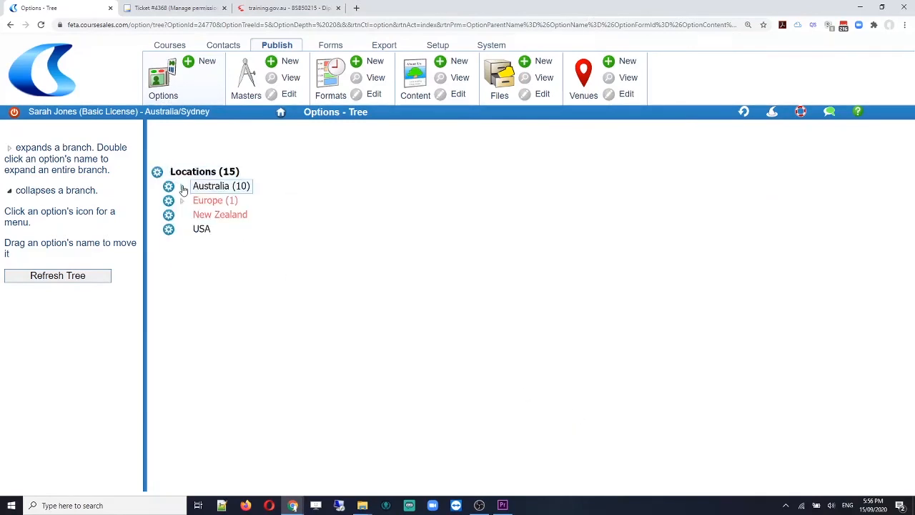
Edit the Tasmania location so it is not included in the name, and save the change
click(182, 187)
click(193, 258)
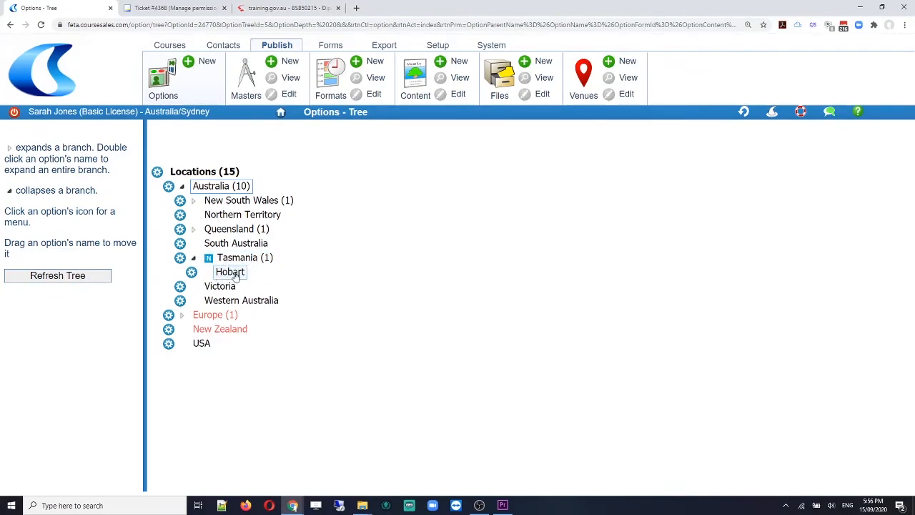
click(180, 258)
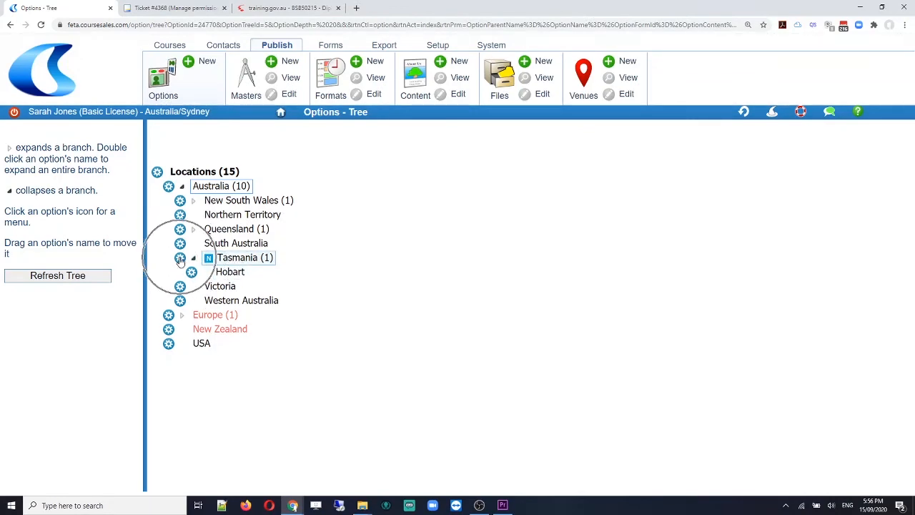
click(205, 227)
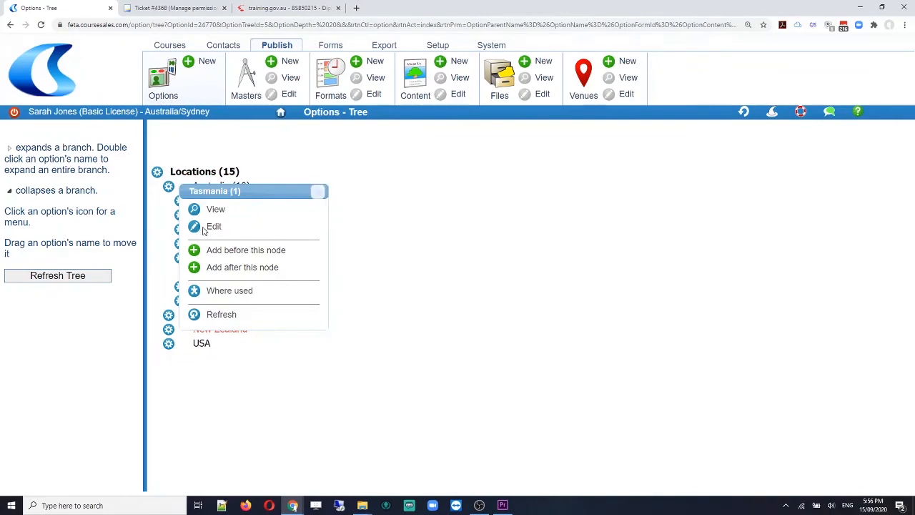
click(618, 301)
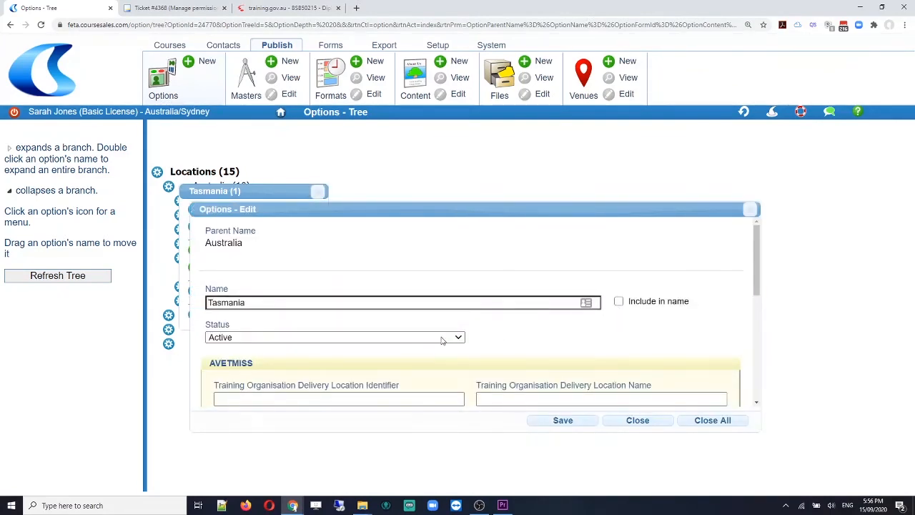
click(563, 421)
Expand Australia and Tasmania to check the saved location branch, and return to the list of all options
click(182, 187)
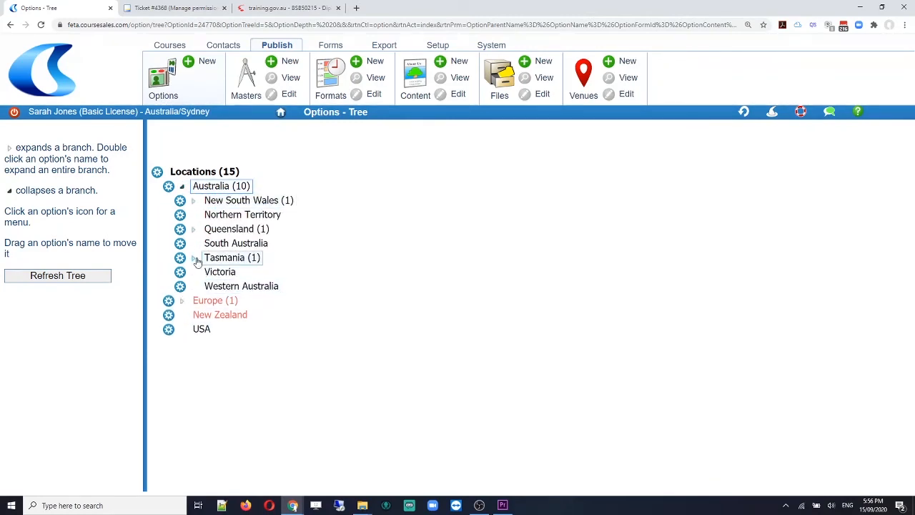
click(195, 259)
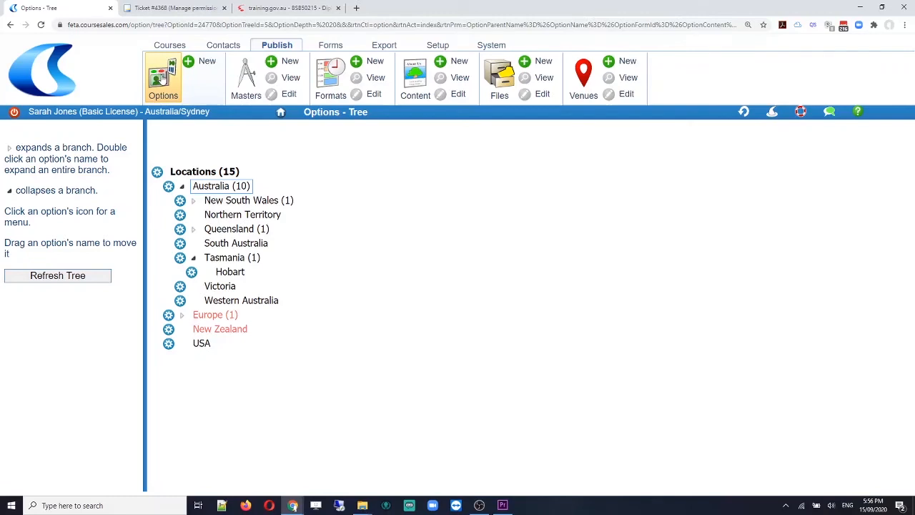
click(163, 75)
click(163, 78)
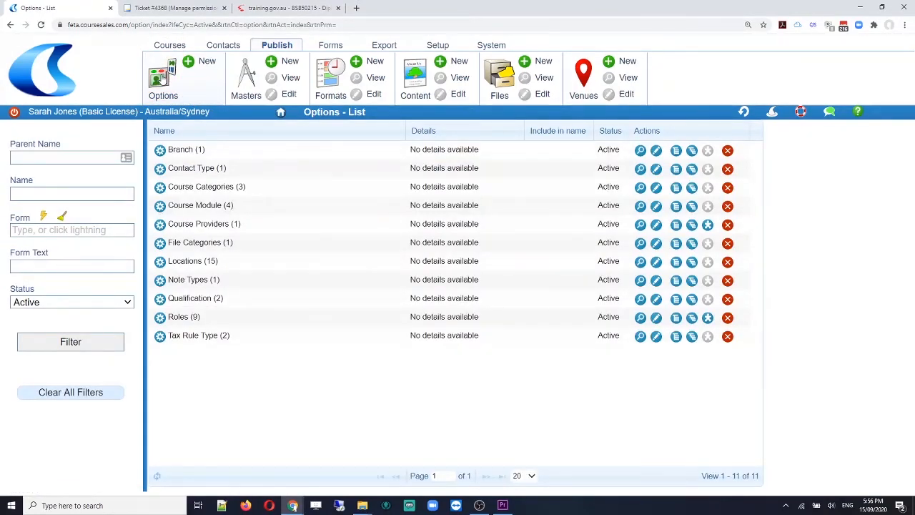